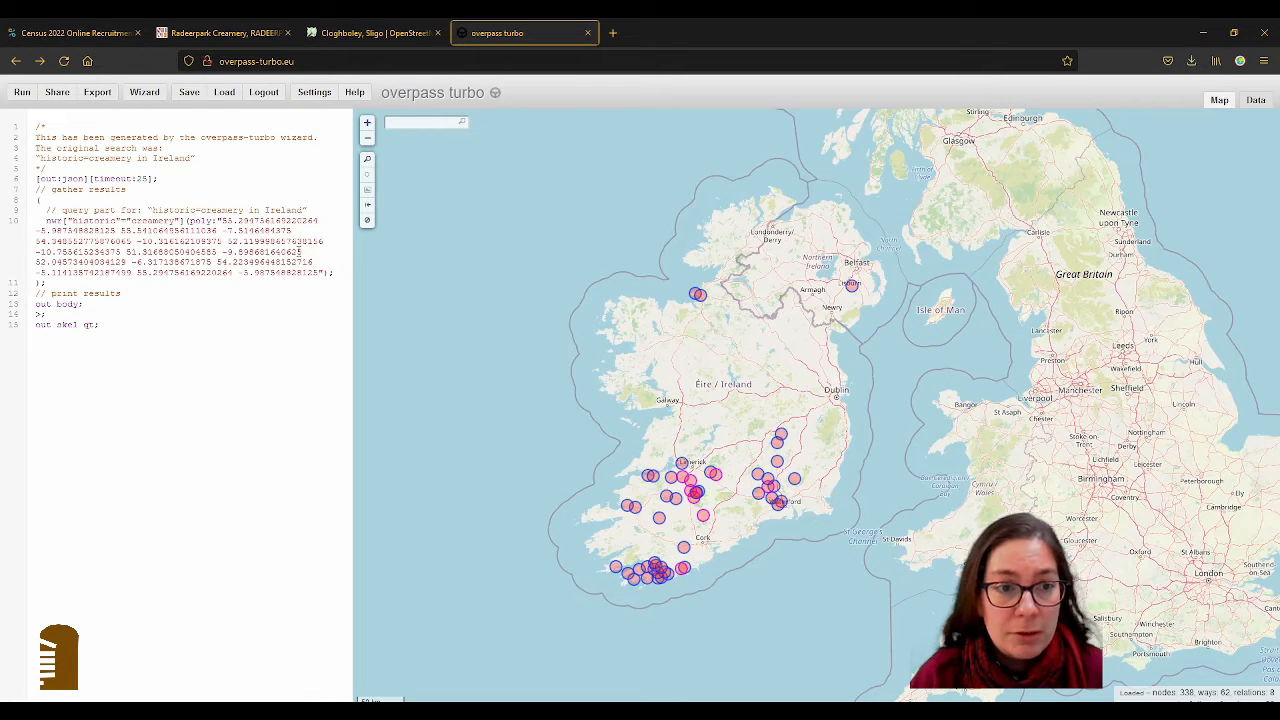
Examine the polygon coordinates in the historic creamery query and the distribution of creameries on the map of Ireland.
left_click_drag(227, 221, 320, 273)
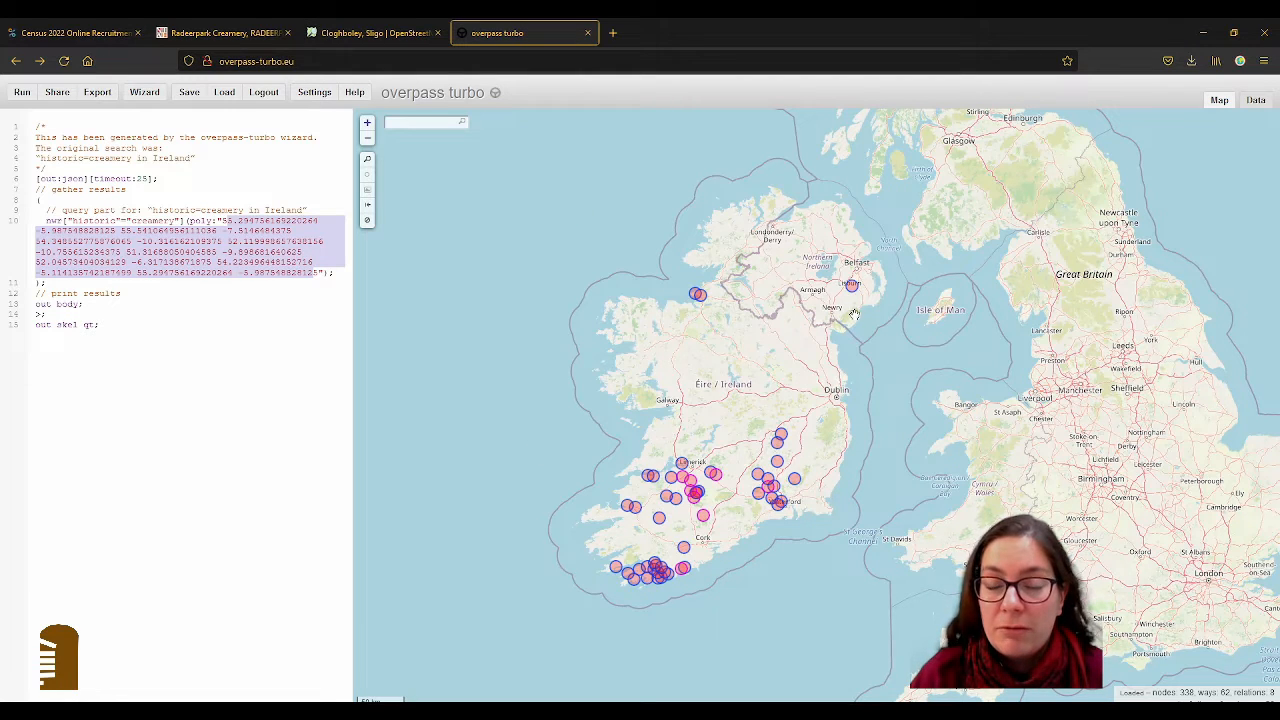
left_click(530, 314)
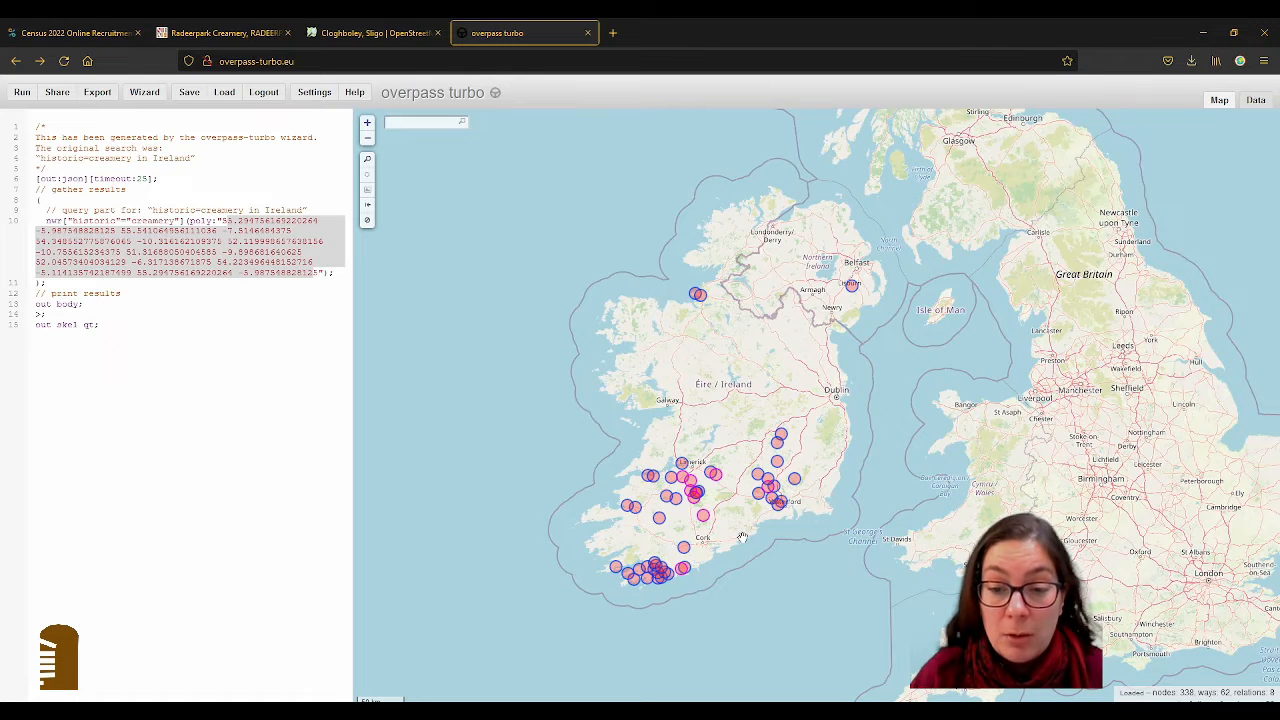
scroll(712, 497, "up", 1)
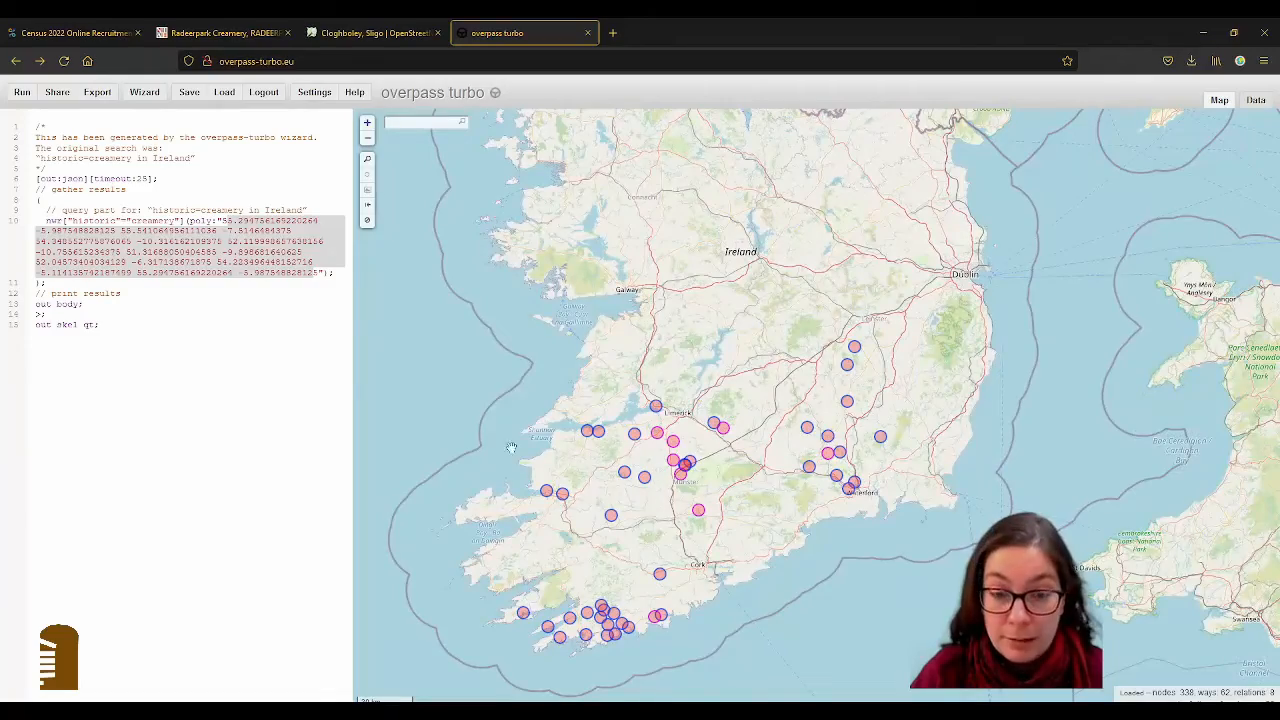
left_click_drag(685, 251, 720, 390)
scroll(723, 420, "down", 1)
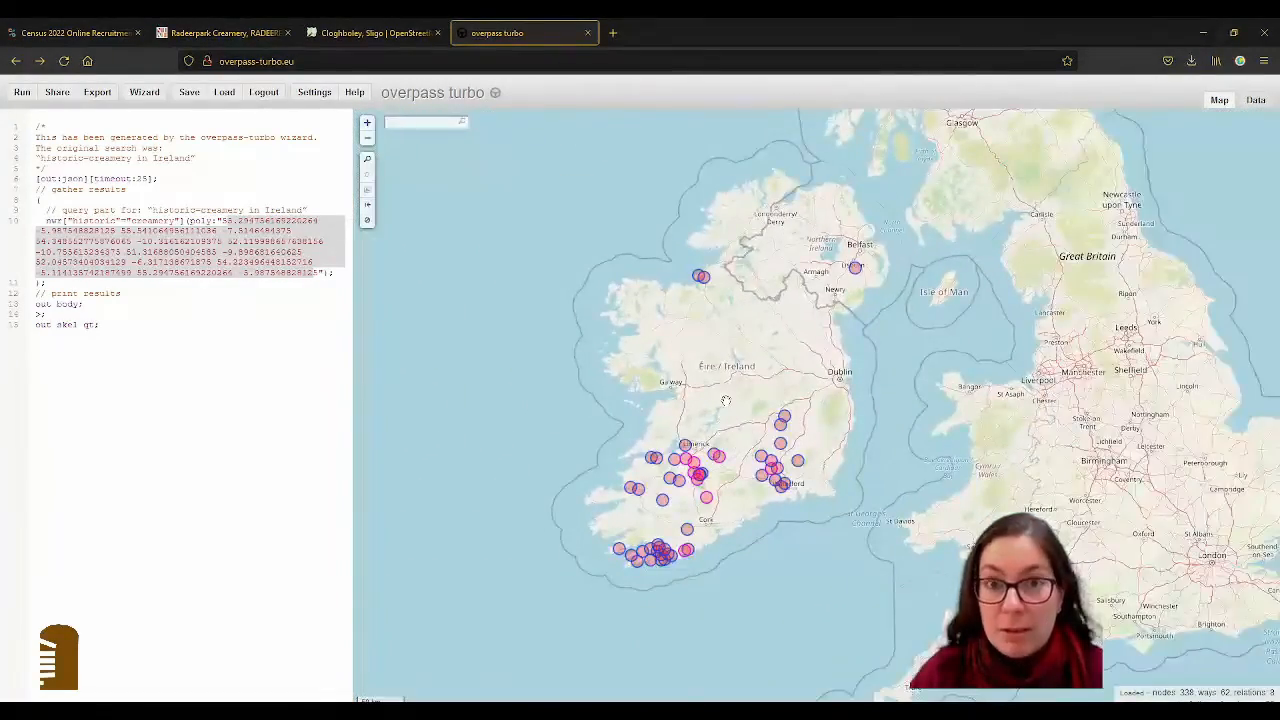
scroll(726, 387, "up", 1)
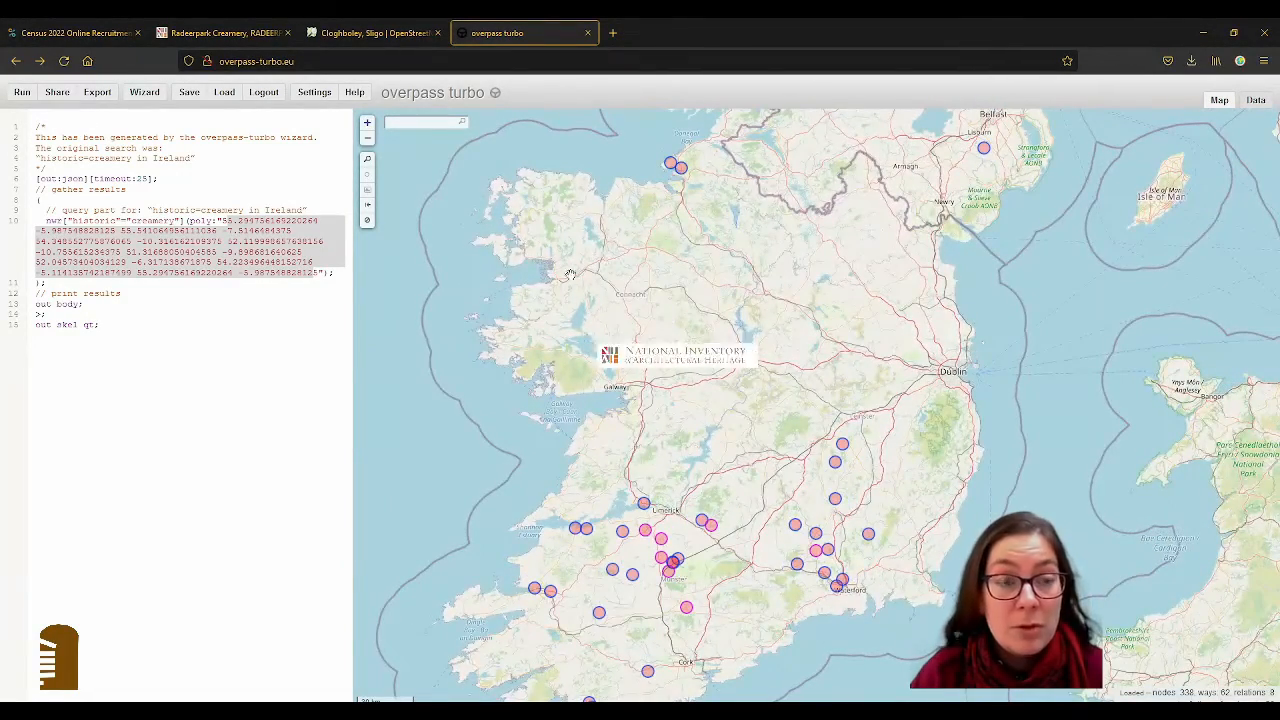
left_click_drag(597, 328, 624, 310)
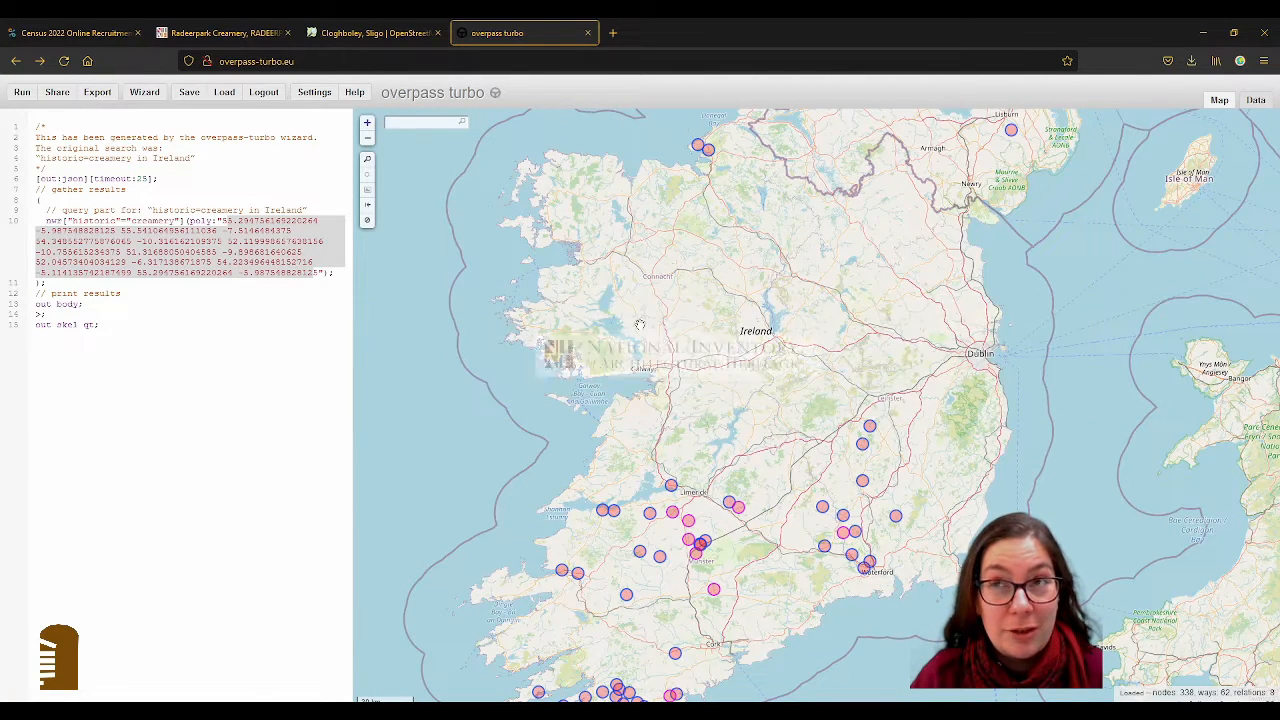
Look up the Radeerpark Creamery record in the National Inventory of Architectural Heritage and show the next building photo.
left_click(225, 33)
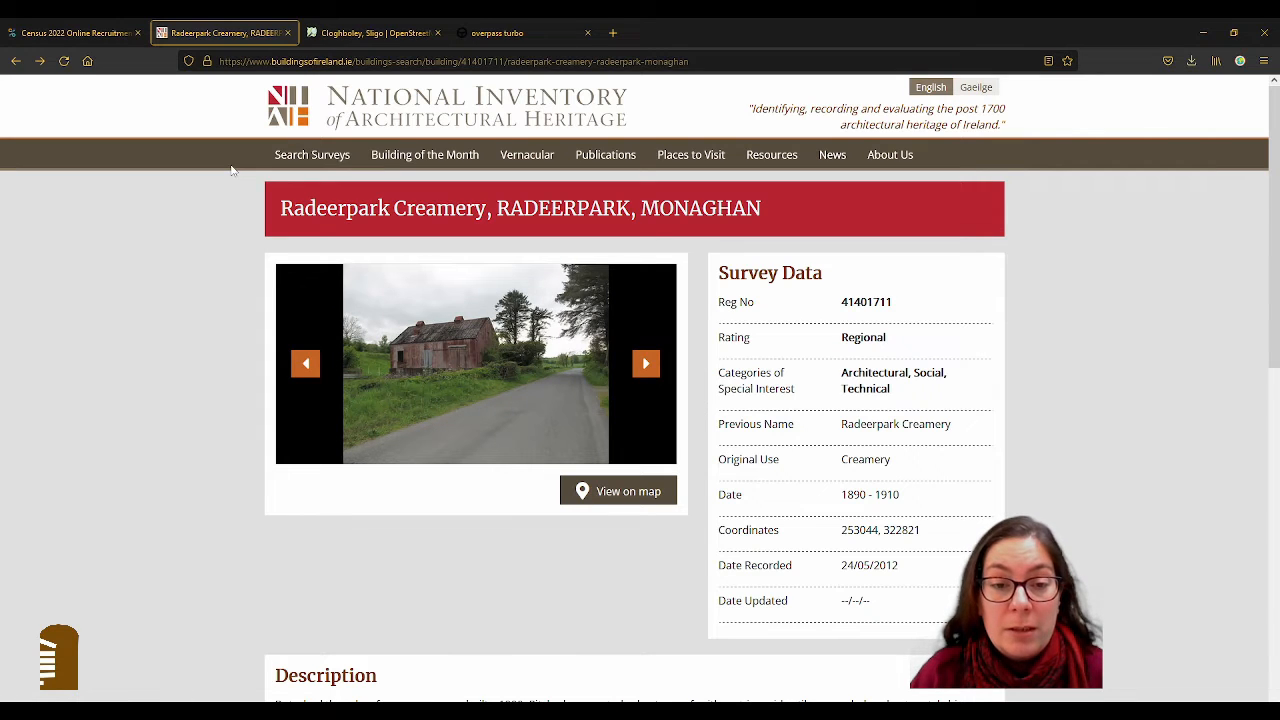
left_click(525, 34)
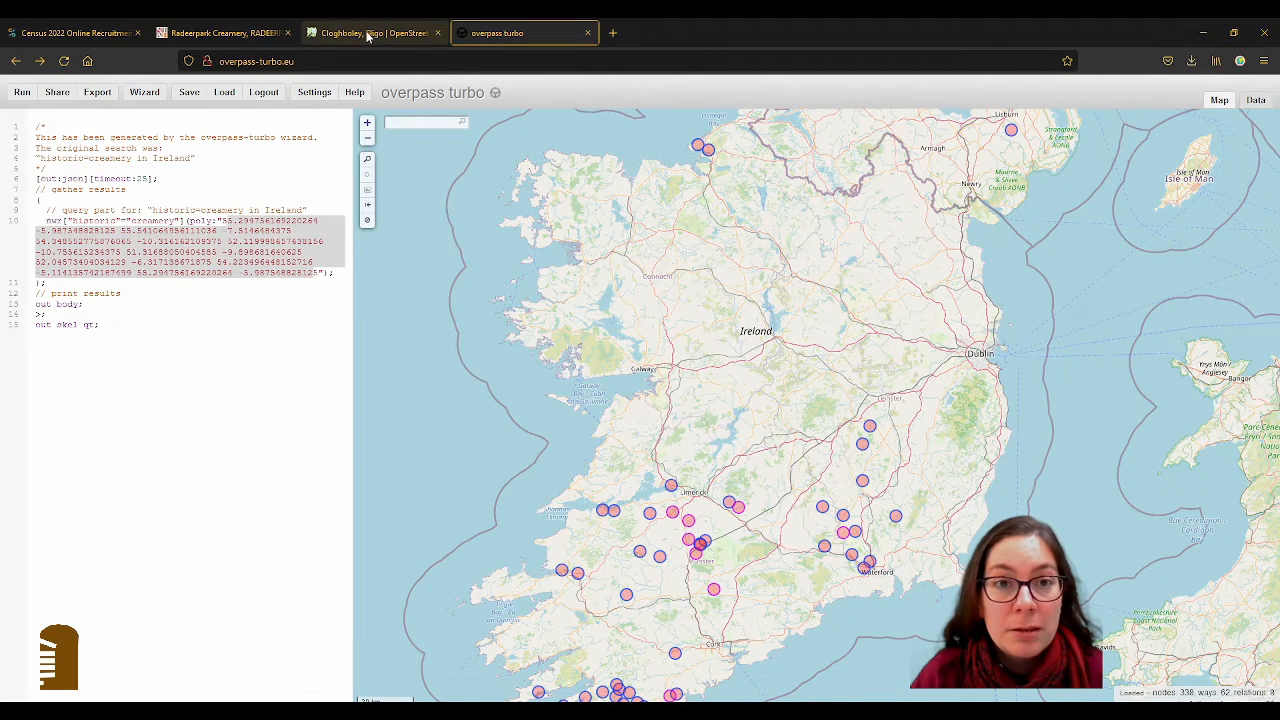
left_click(226, 33)
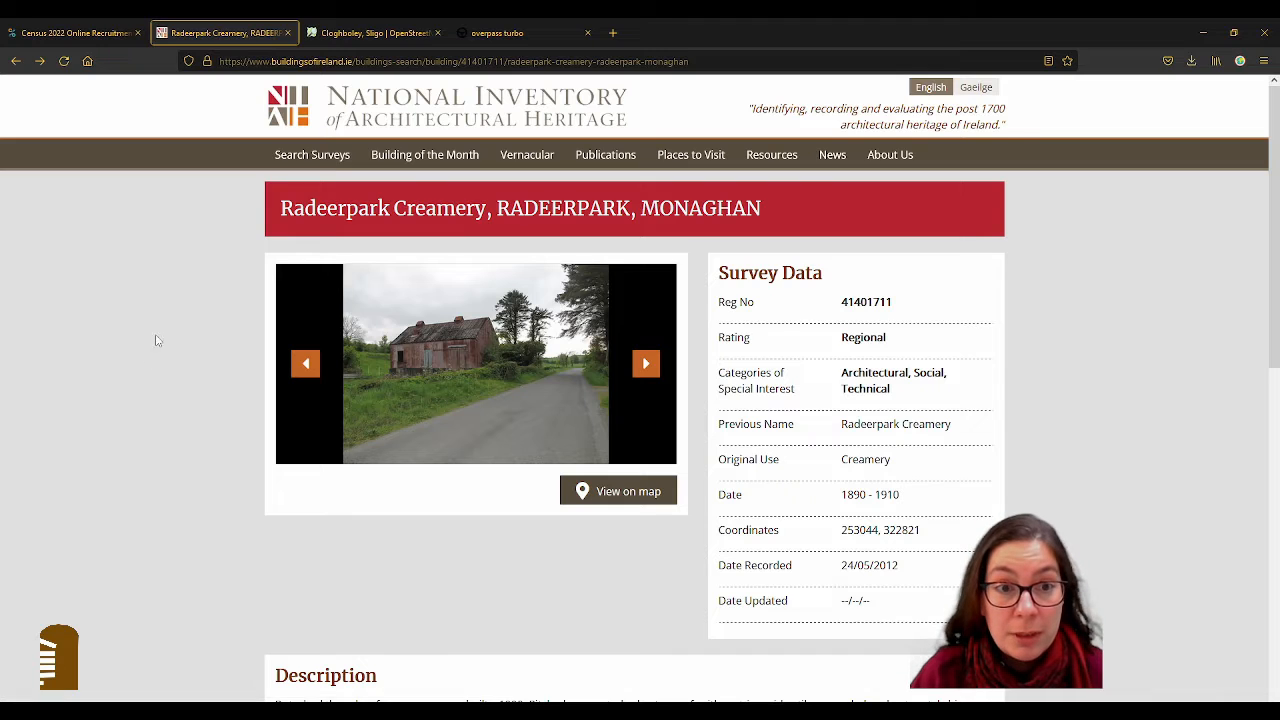
left_click(645, 366)
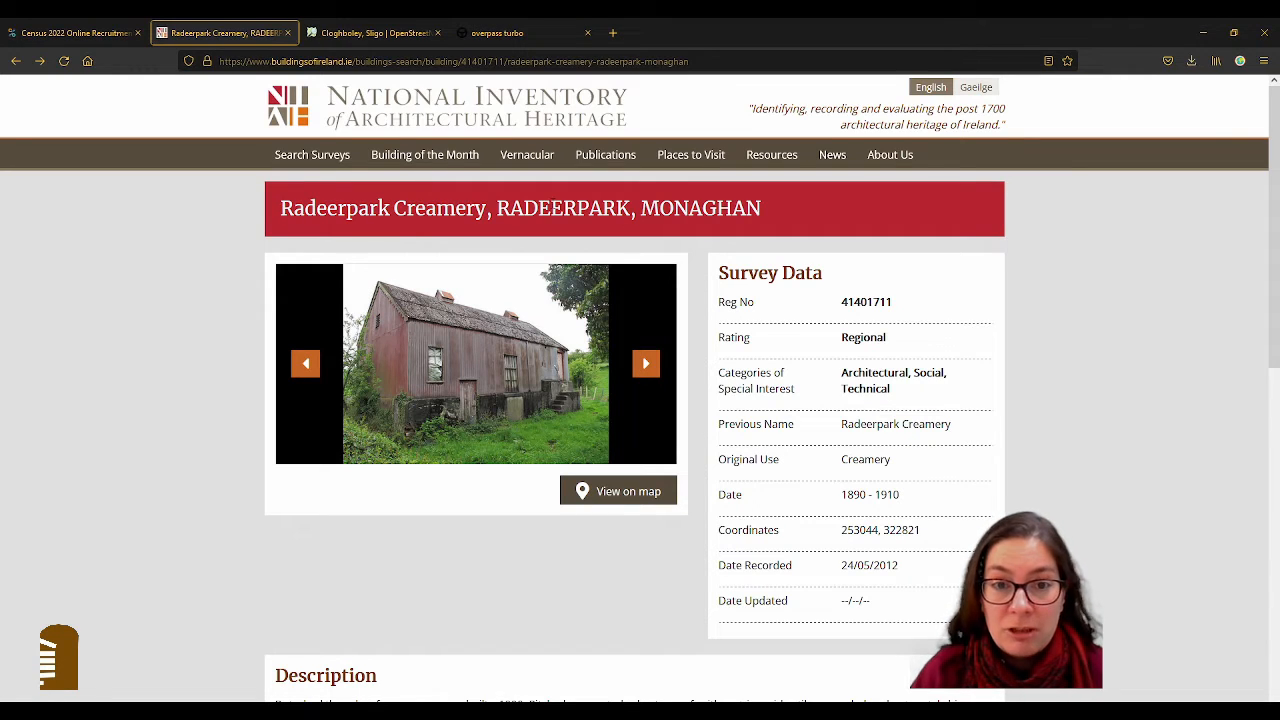
Switch to OpenStreetMap and search for "Radeerpark, Monaghan".
left_click(370, 33)
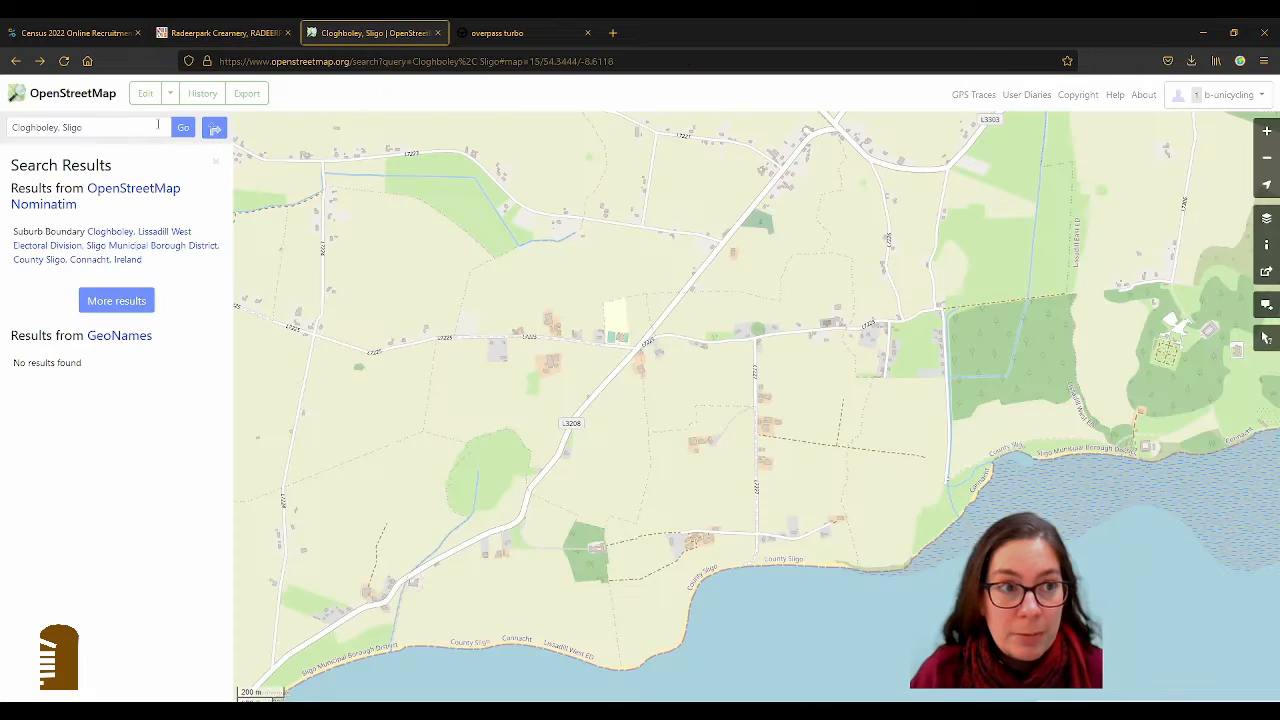
left_click_drag(86, 127, 3, 121)
type("Radeer")
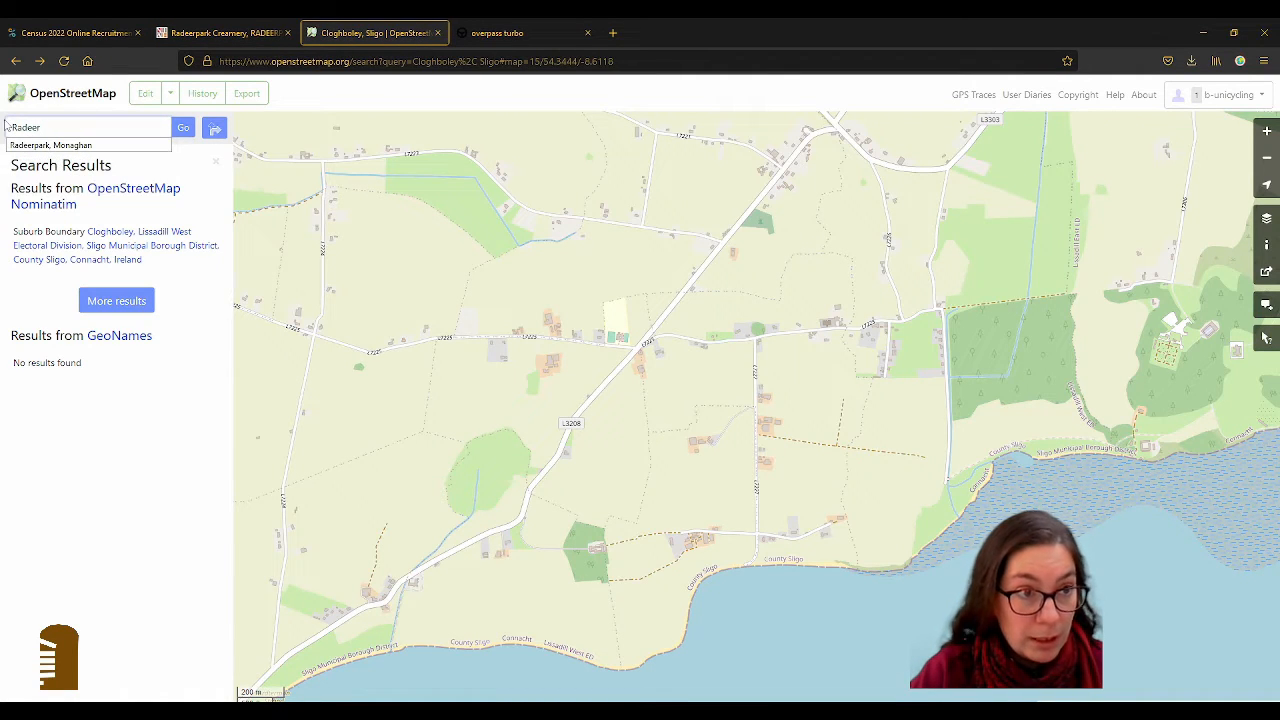
key("Down")
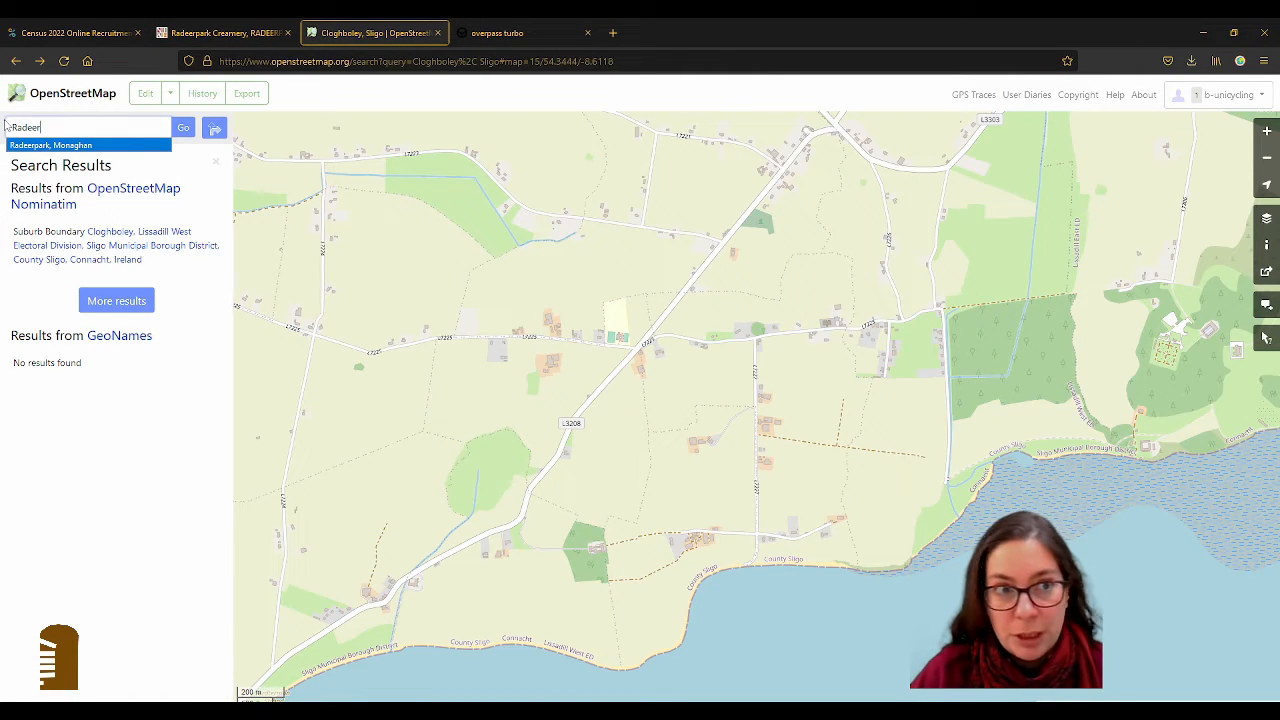
left_click(88, 145)
left_click(183, 128)
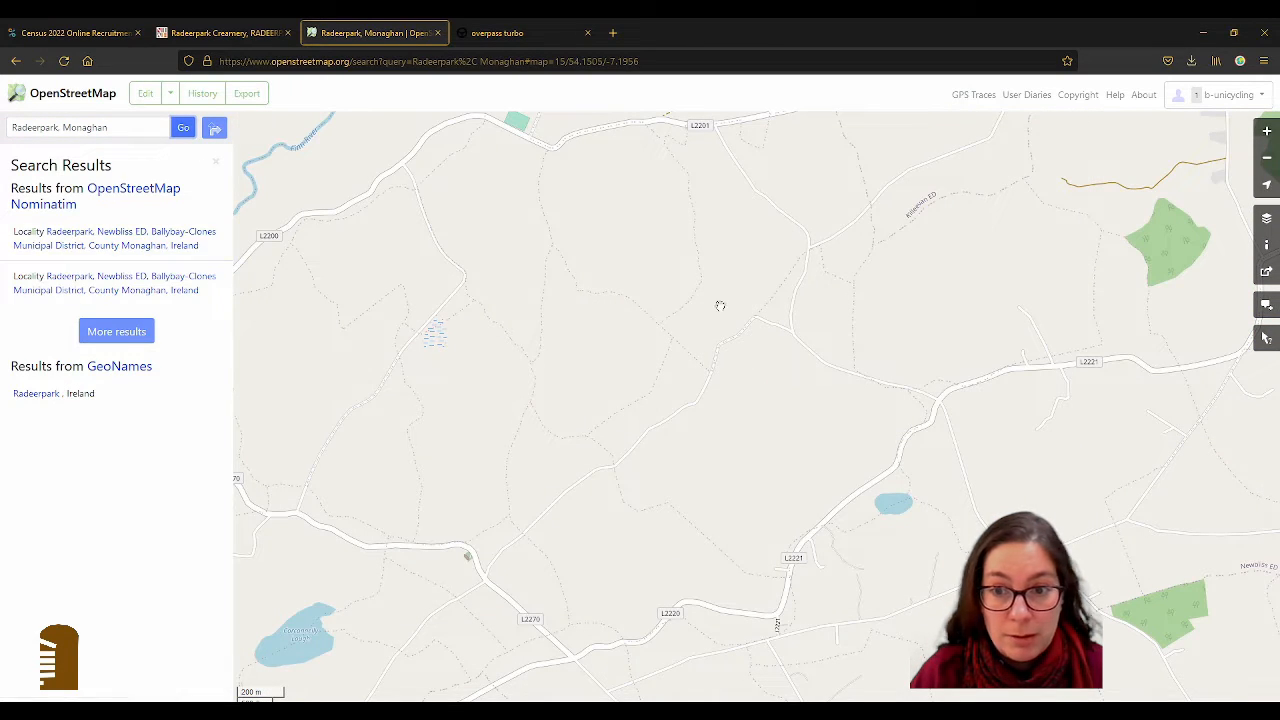
Load the Radeerpark map area into JOSM using Remote Control editing.
left_click_drag(836, 526, 748, 512)
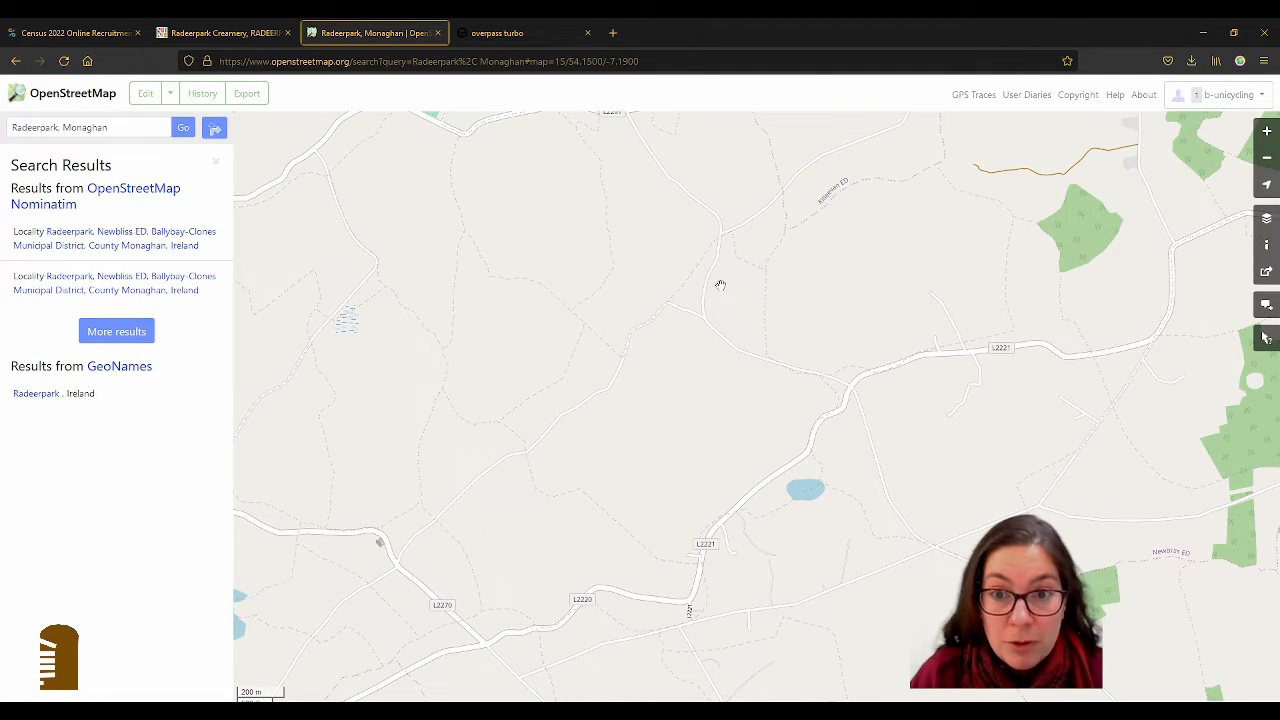
left_click(171, 94)
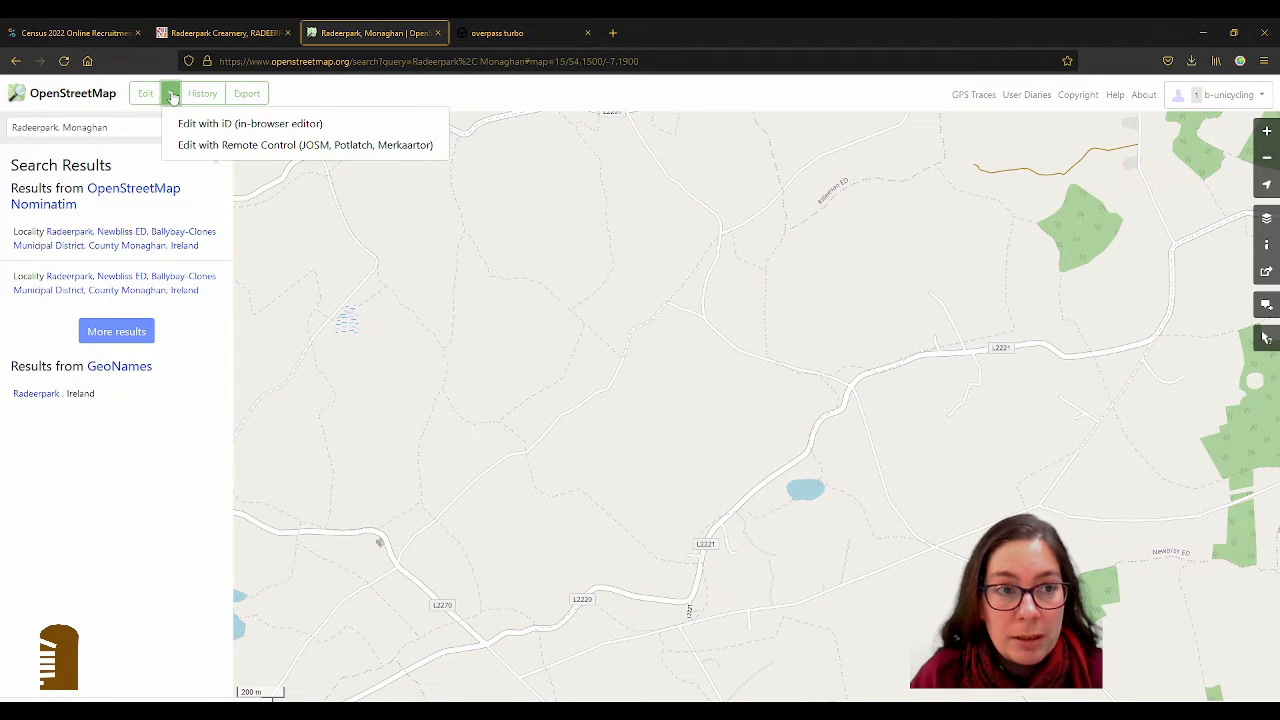
left_click(216, 150)
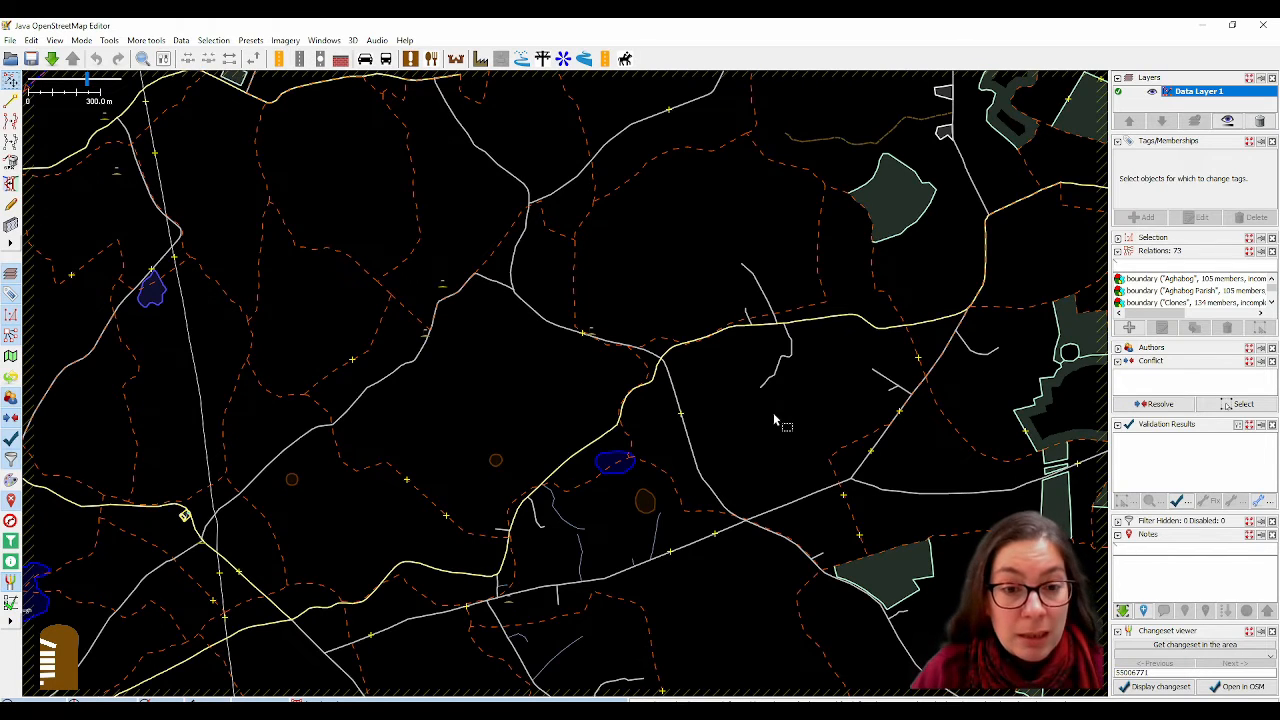
Add the Ireland British War Office 1:25k GSGS 3906 map as a background layer and locate Radeerpark Creamery on it.
left_click(285, 42)
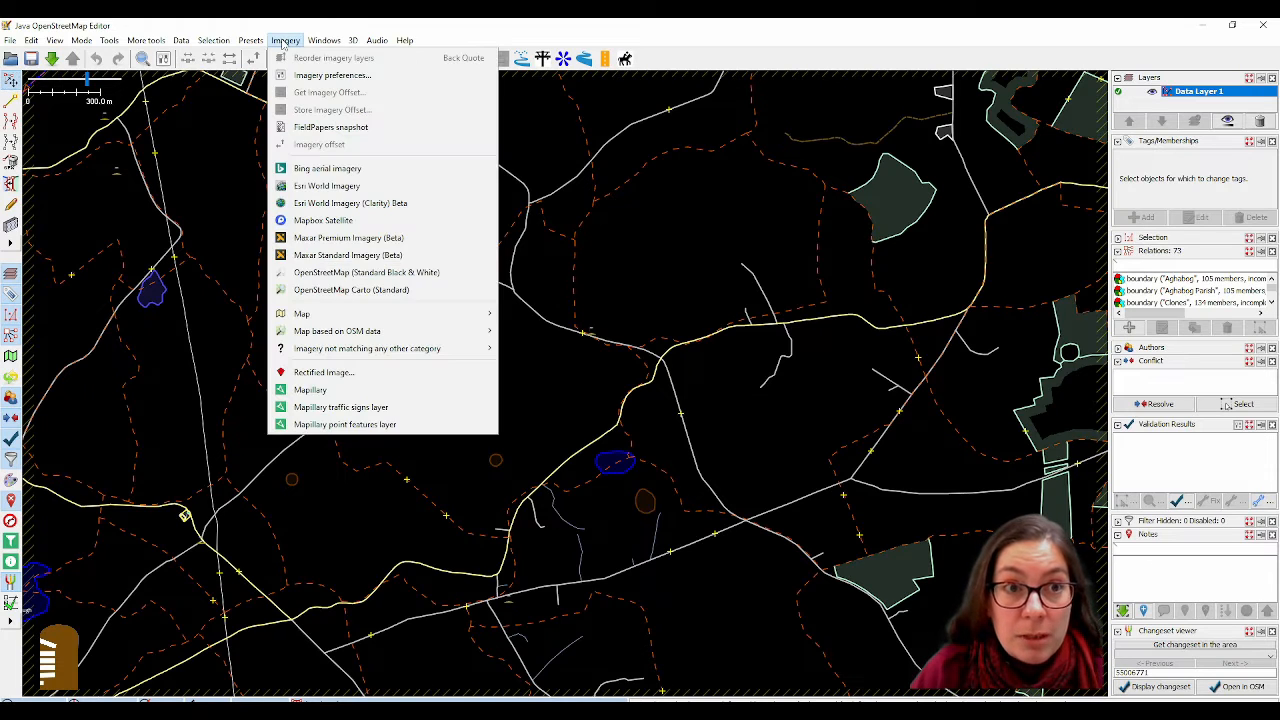
mouse_move(330, 316)
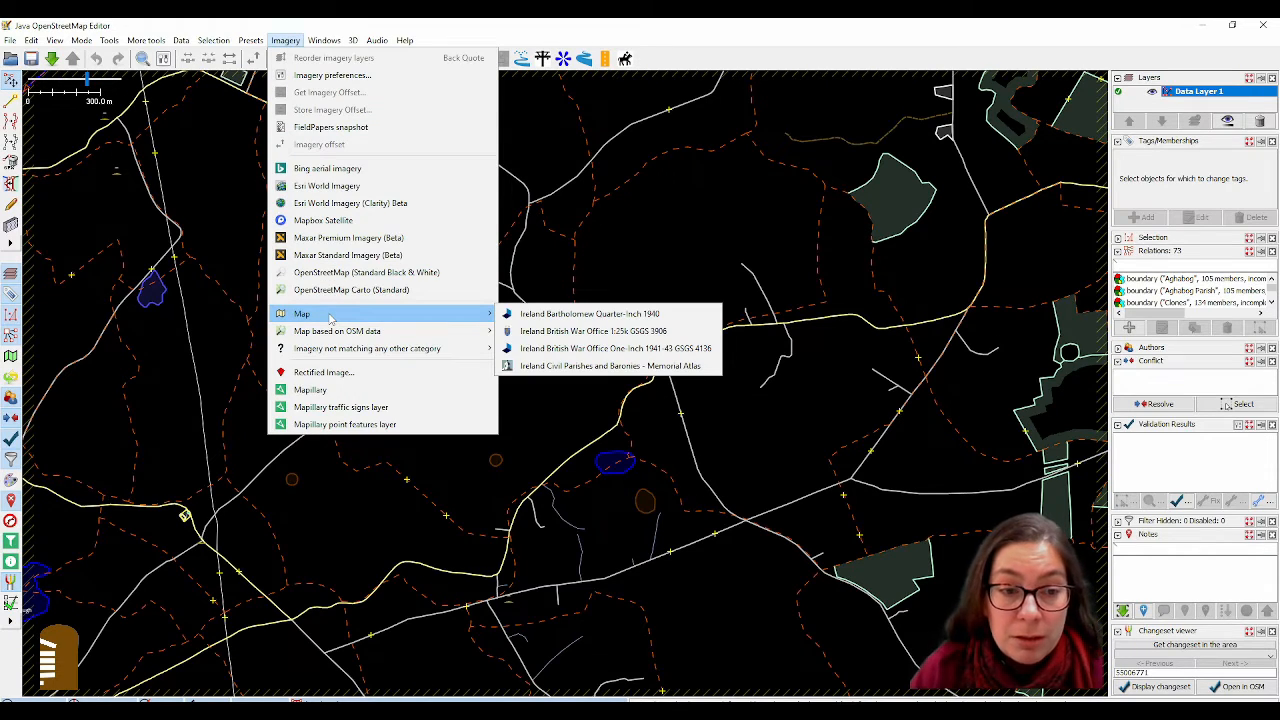
left_click(568, 338)
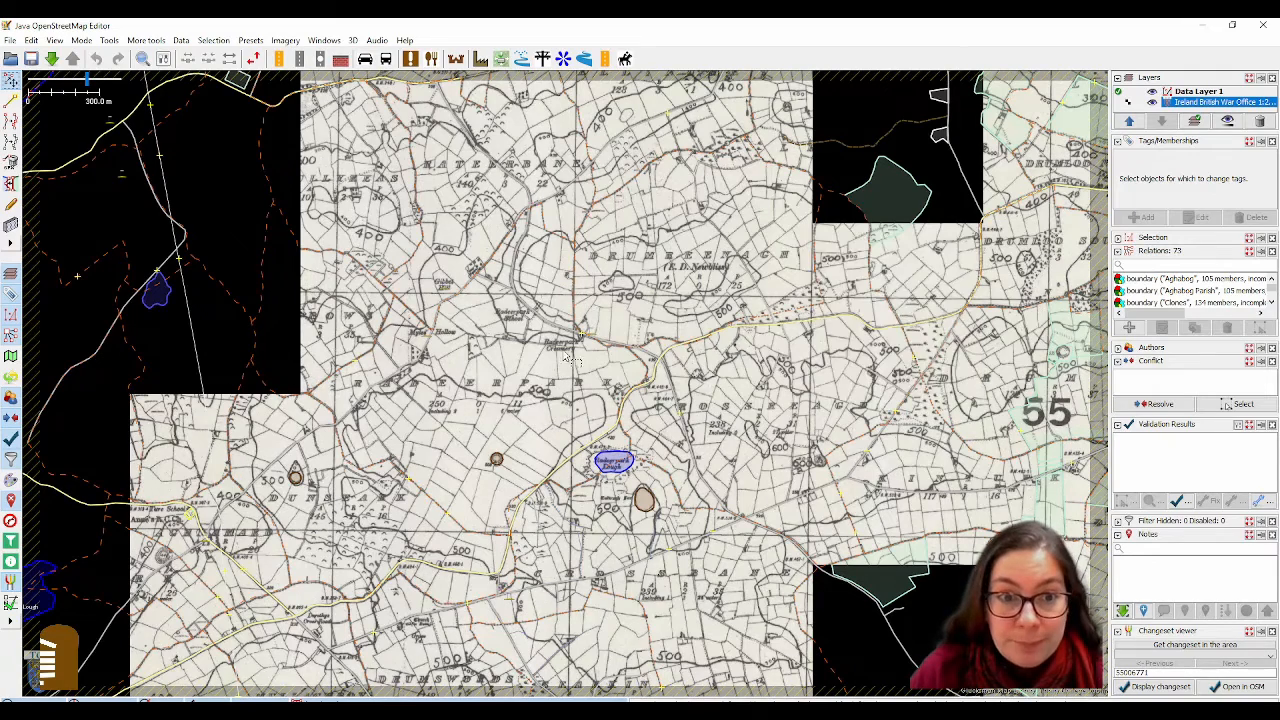
scroll(573, 357, "up", 4)
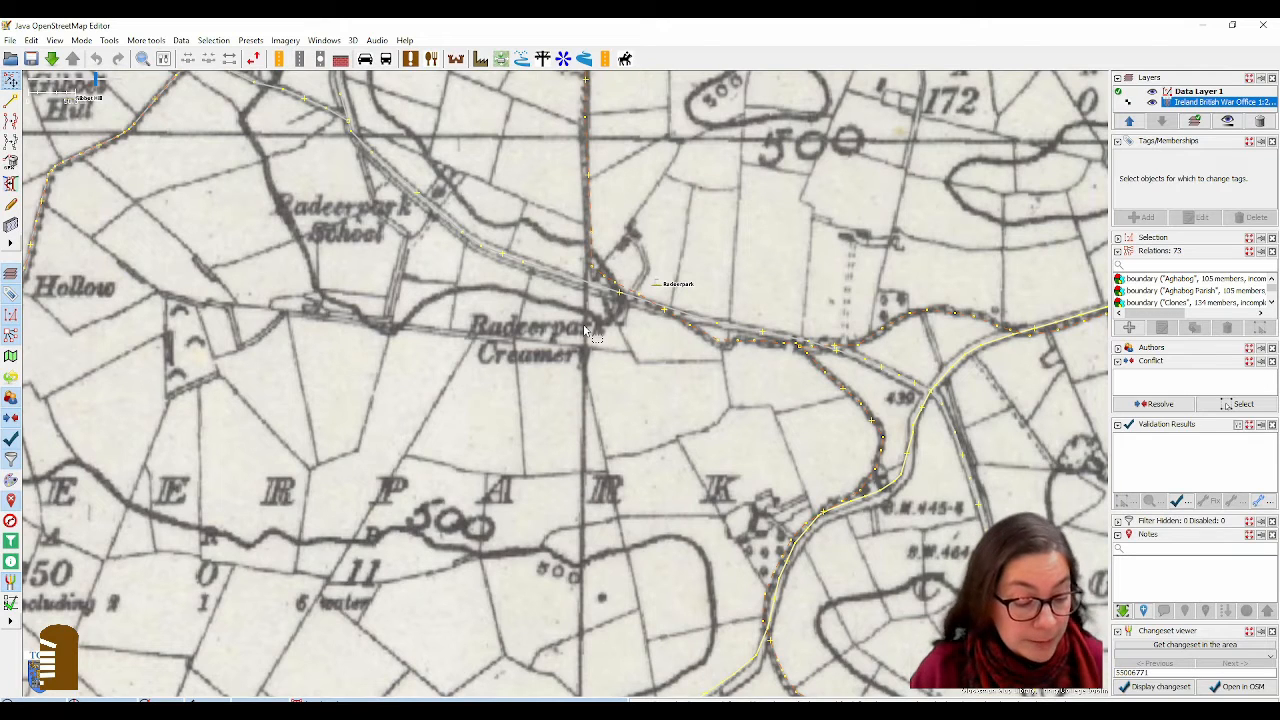
Add the Esri World Imagery (Clarity) Beta layer and compare it with the War Office map to find the creamery building.
left_click(284, 42)
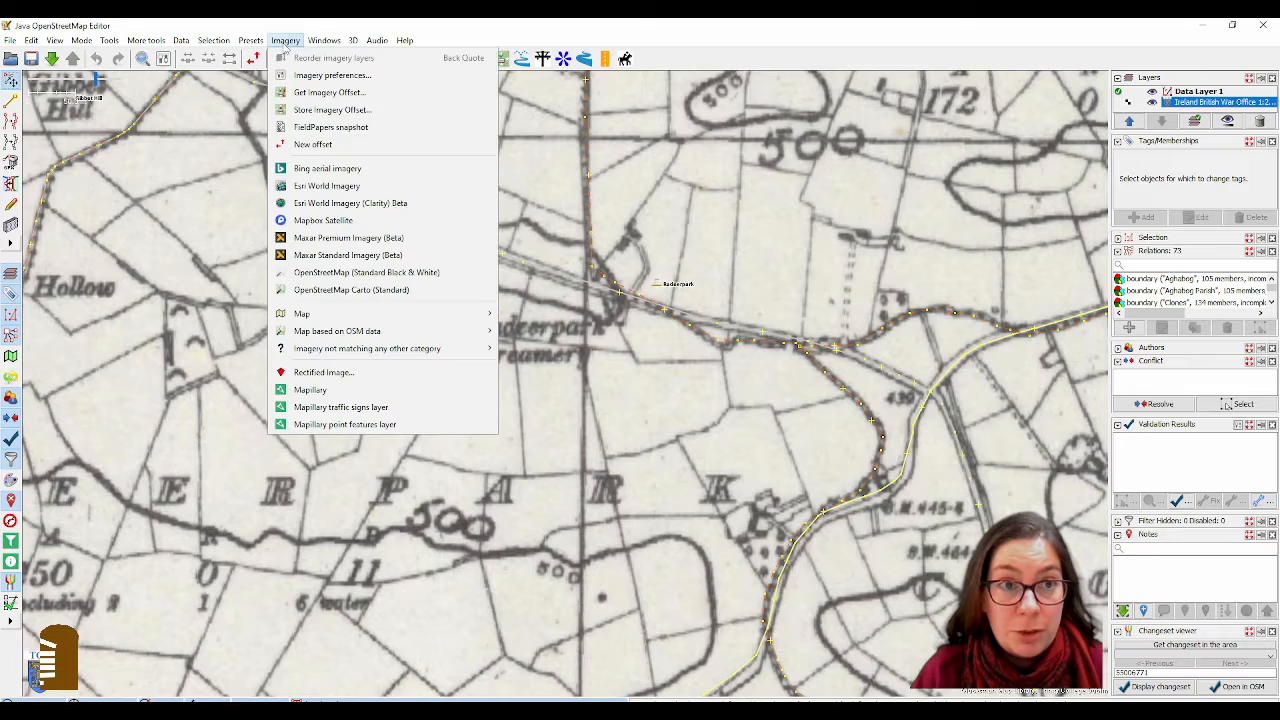
left_click(328, 203)
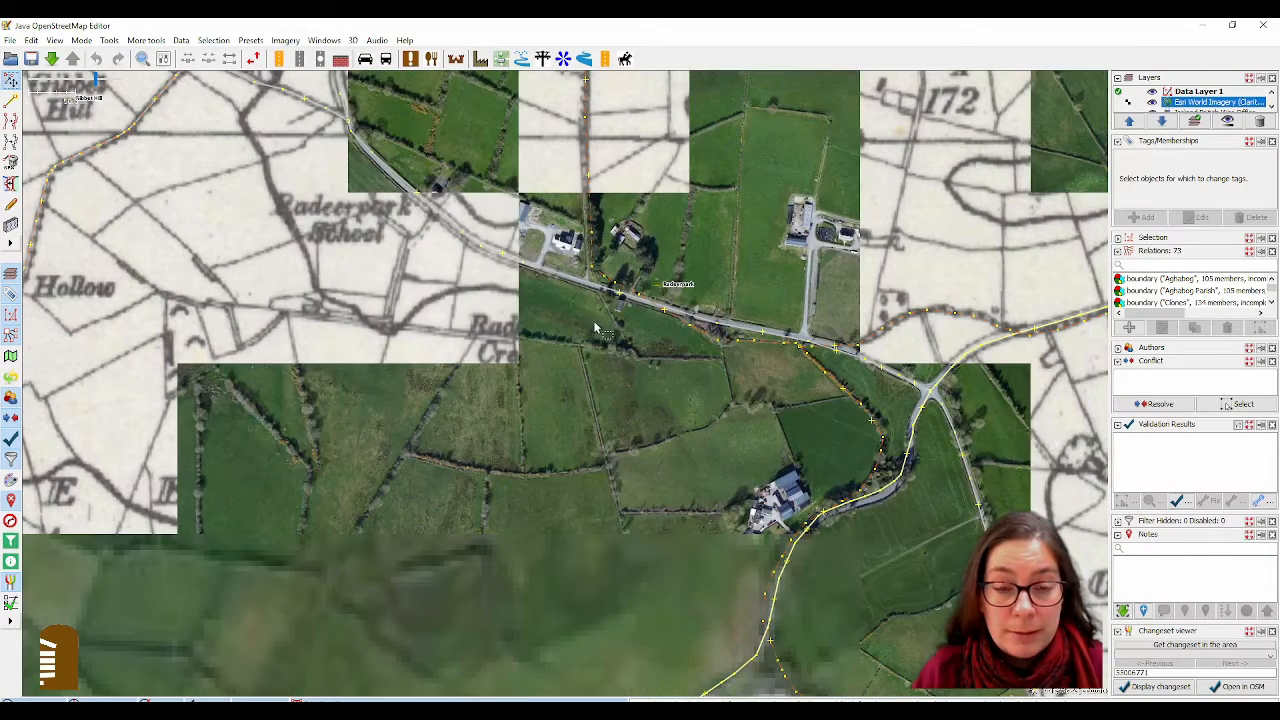
key("alt+2")
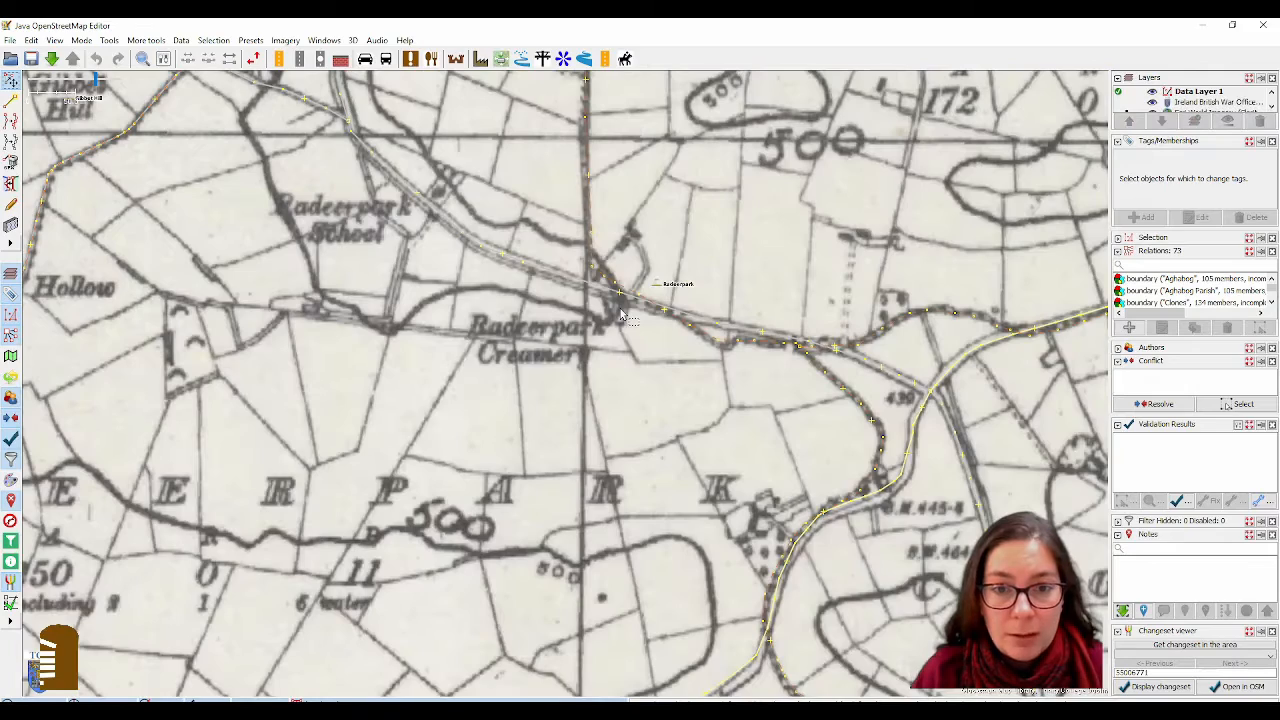
key("alt+2")
scroll(620, 312, "up", 2)
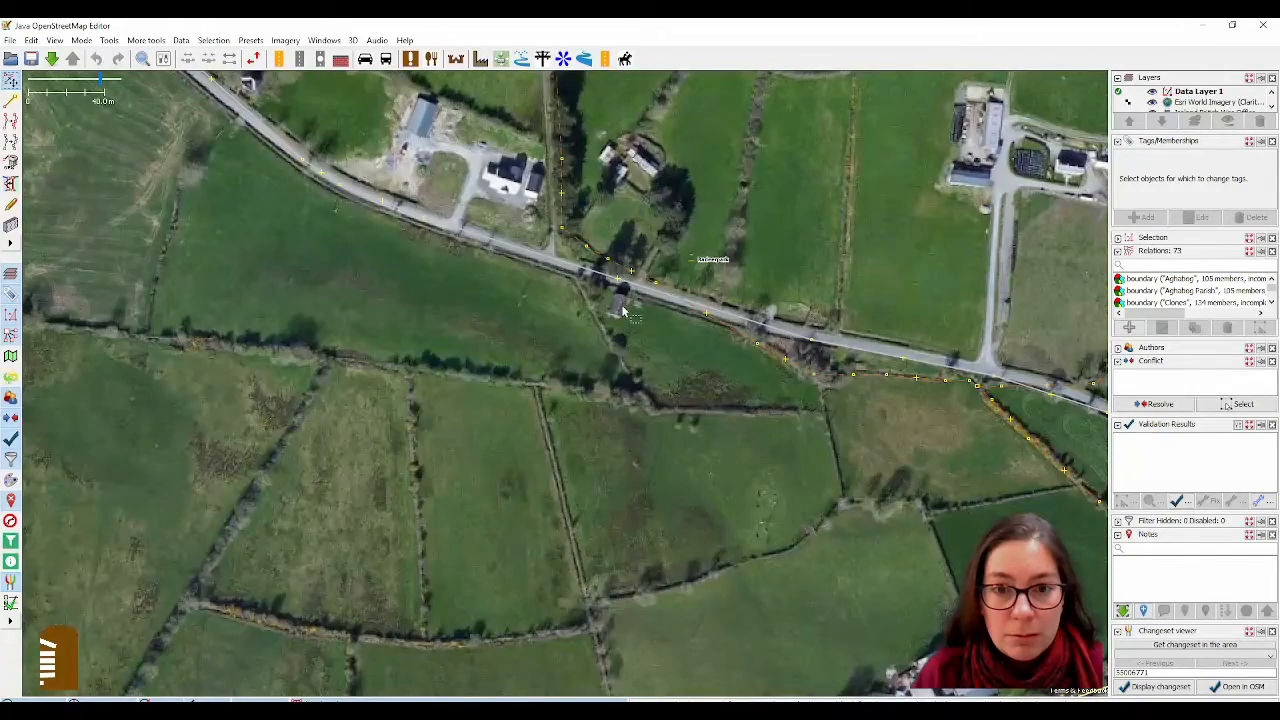
scroll(622, 310, "up", 2)
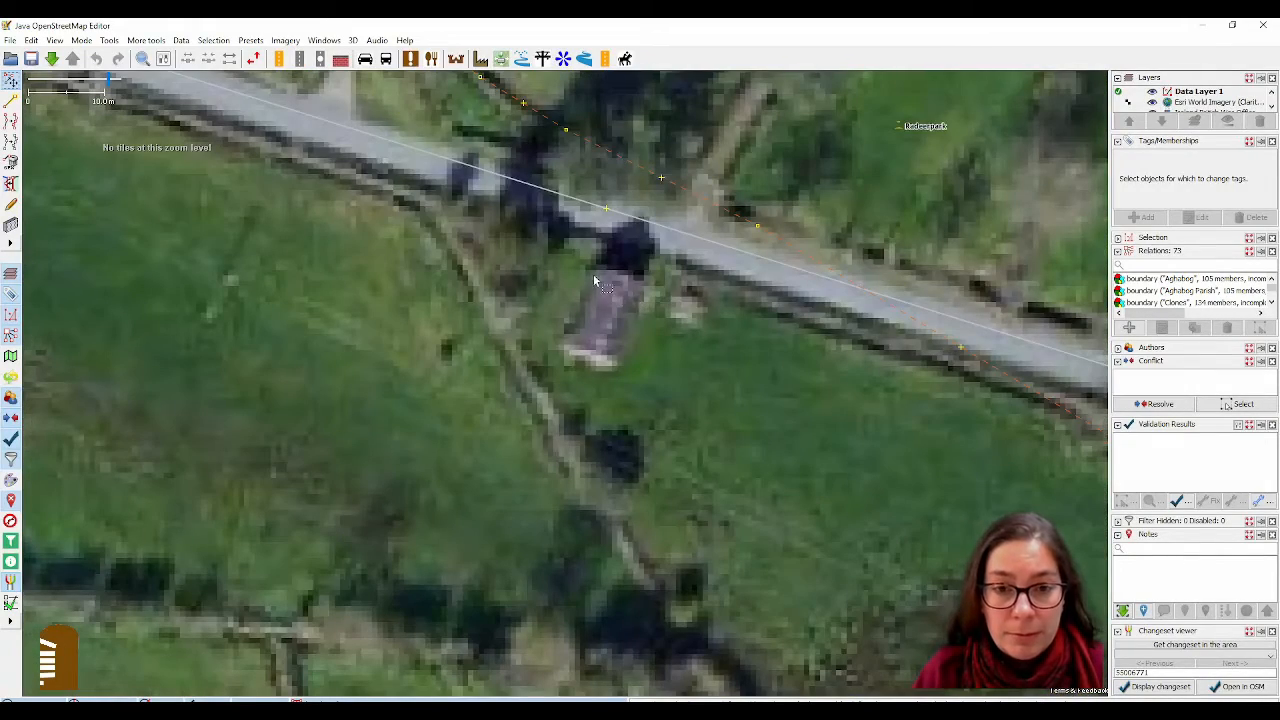
Draw a rectangular building outline over the creamery roof just south of the road on the aerial imagery.
key("b")
left_click(586, 268)
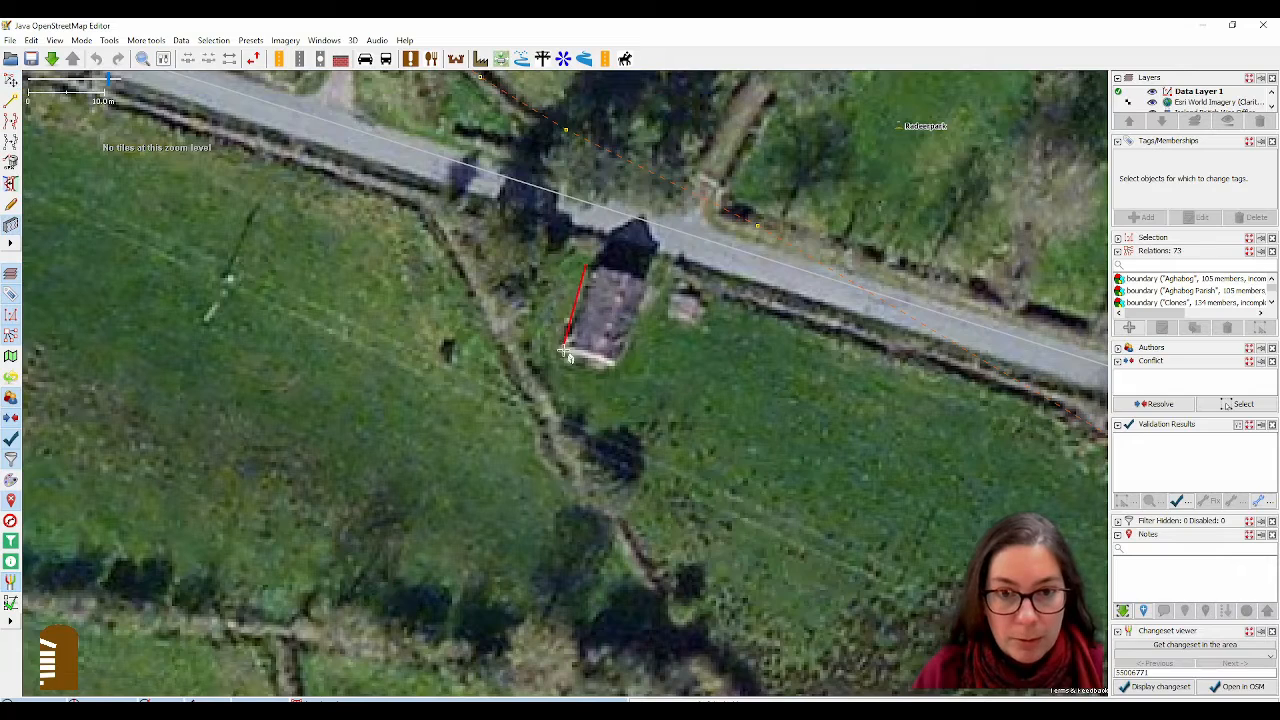
left_click(563, 352)
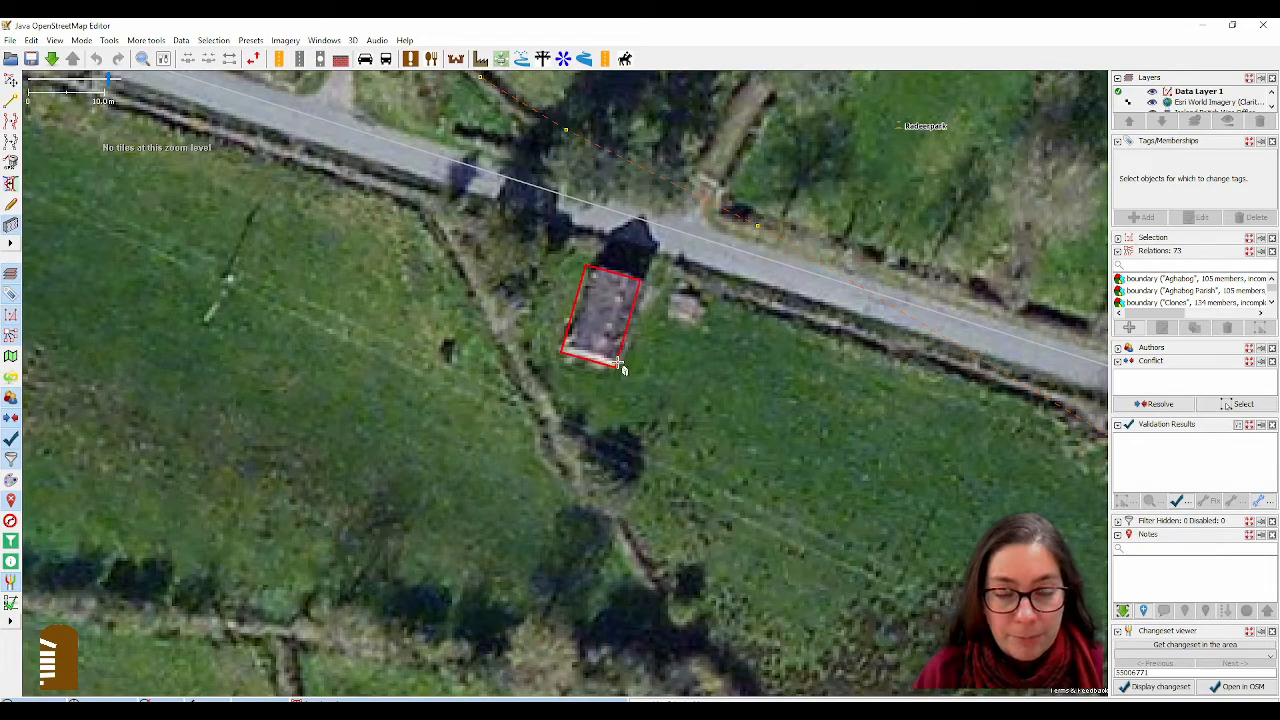
left_click(618, 362)
scroll(611, 371, "down", 2)
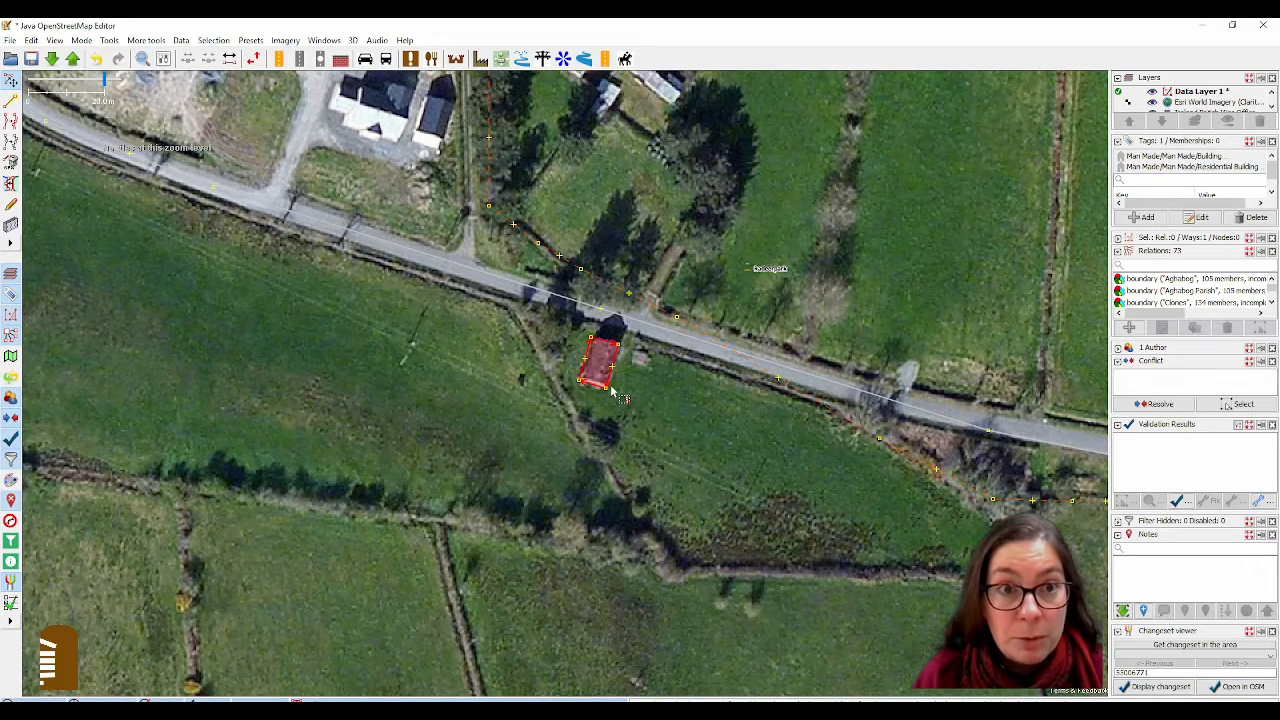
mouse_move(585, 177)
left_mouse_down()
mouse_move(586, 234)
mouse_move(582, 172)
left_mouse_up()
scroll(595, 366, "up", 2)
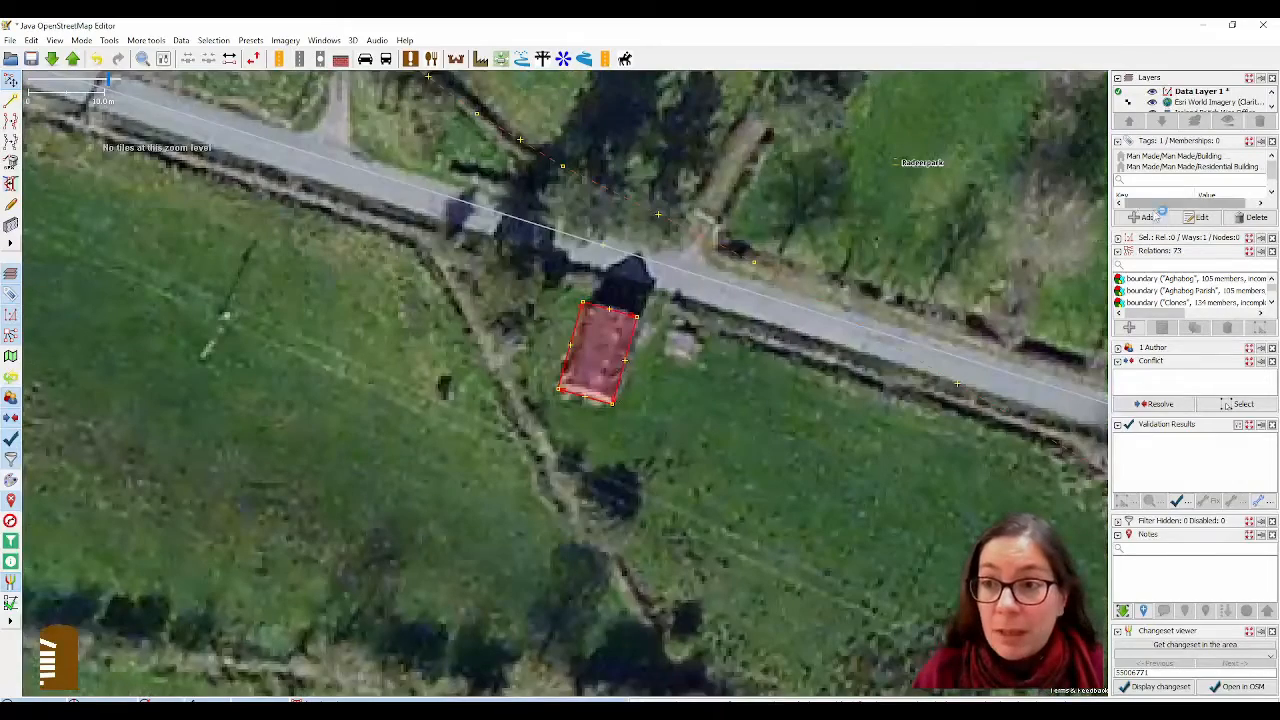
Change the building tag of the new outline to industrial.
left_click_drag(1211, 229, 1213, 280)
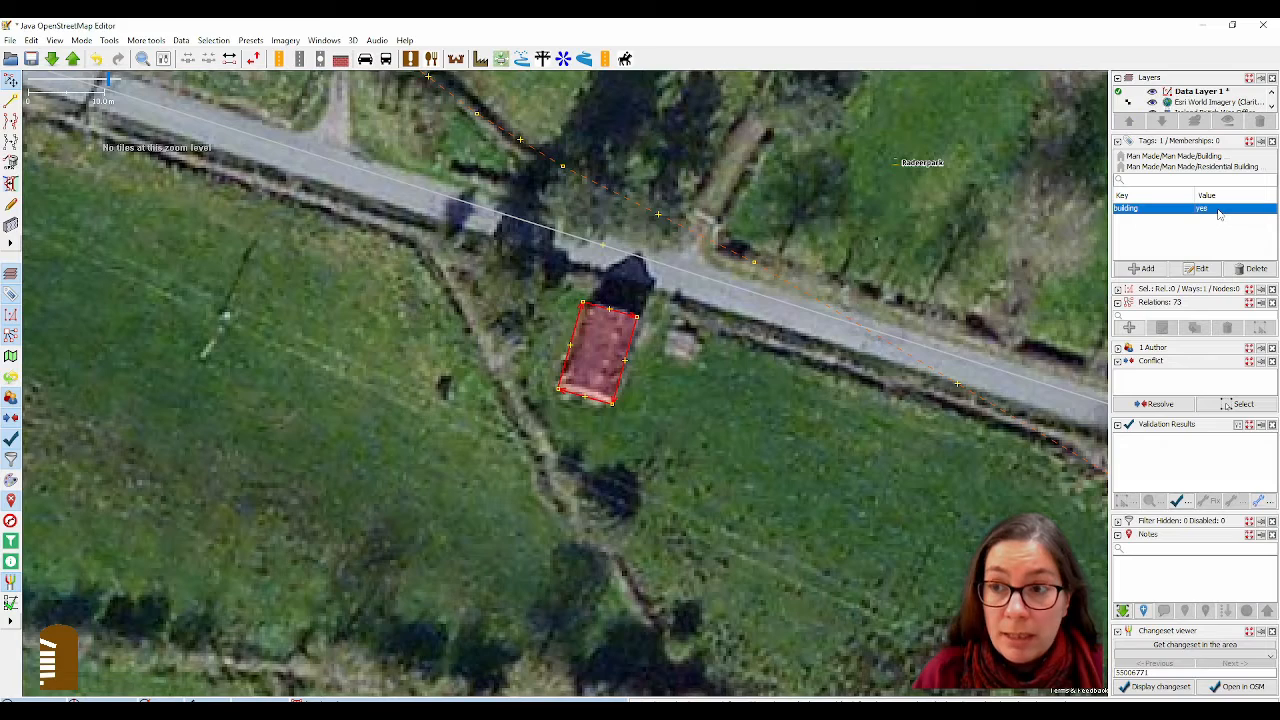
double_click(1218, 208)
type("industrial")
key("Return")
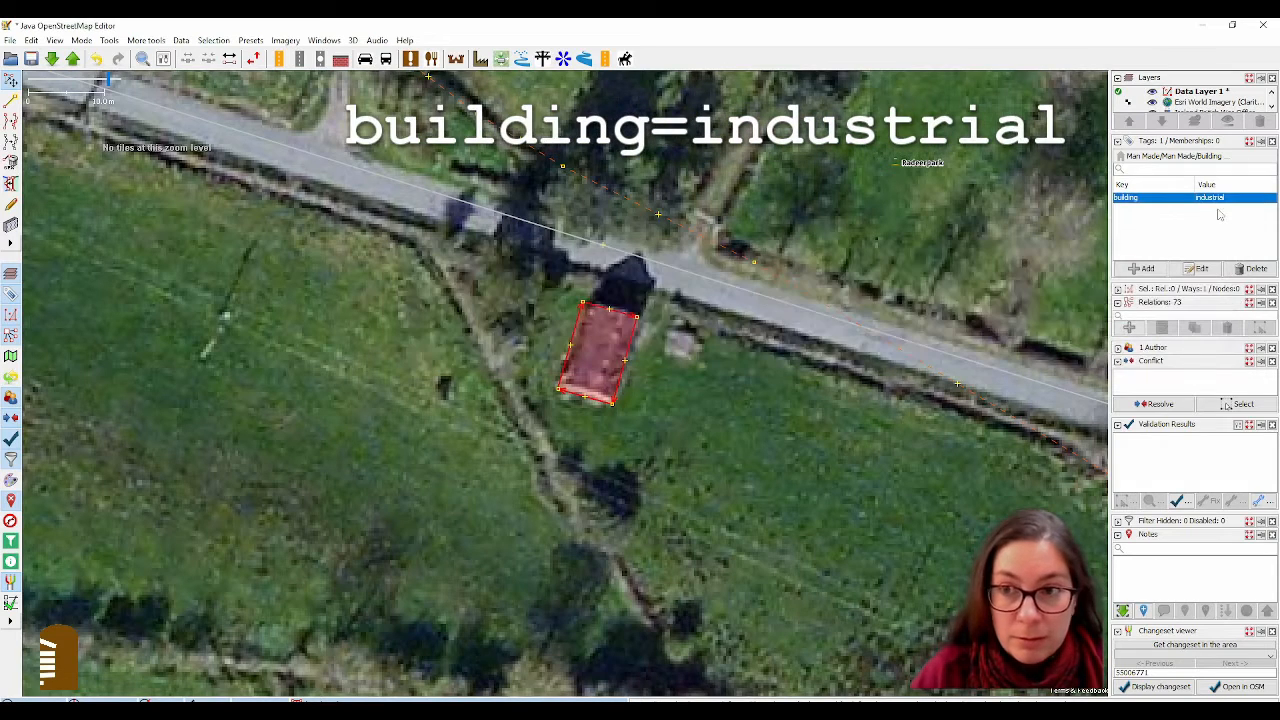
Add the tags name=Radeerpark Creamery and historic=creamery to the building outline.
left_click(1148, 270)
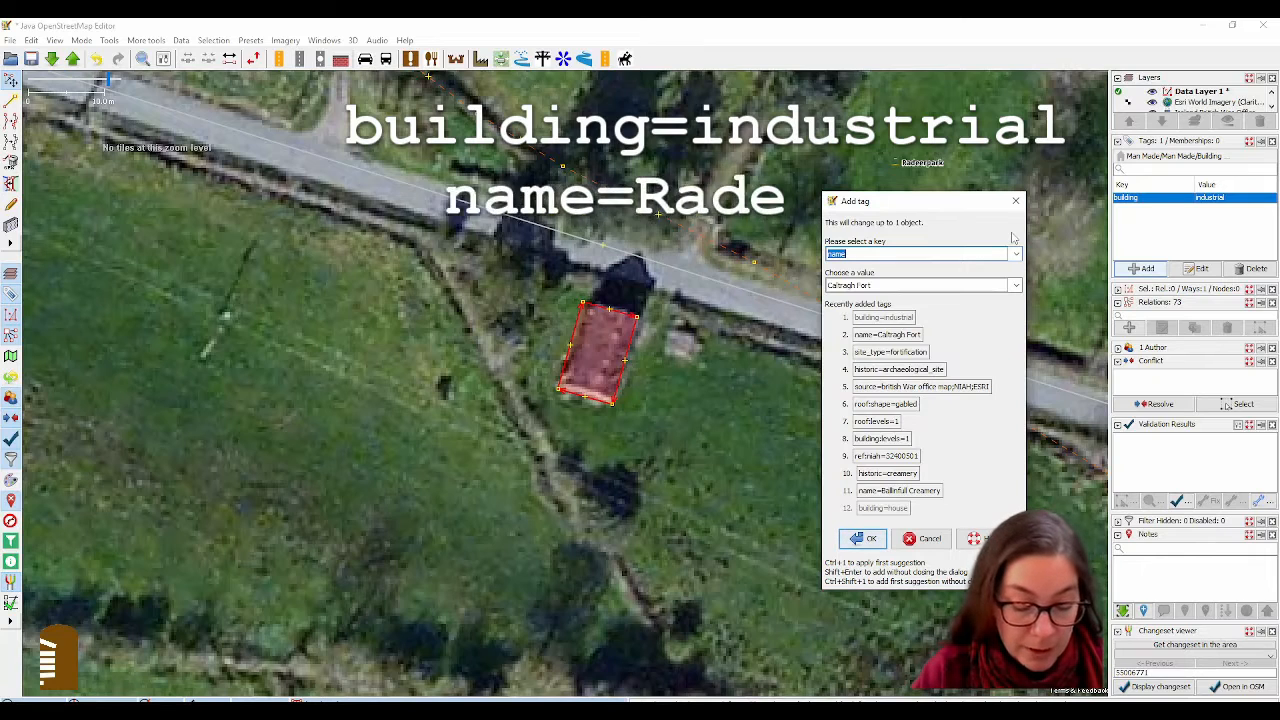
key("Tab")
type("Radee")
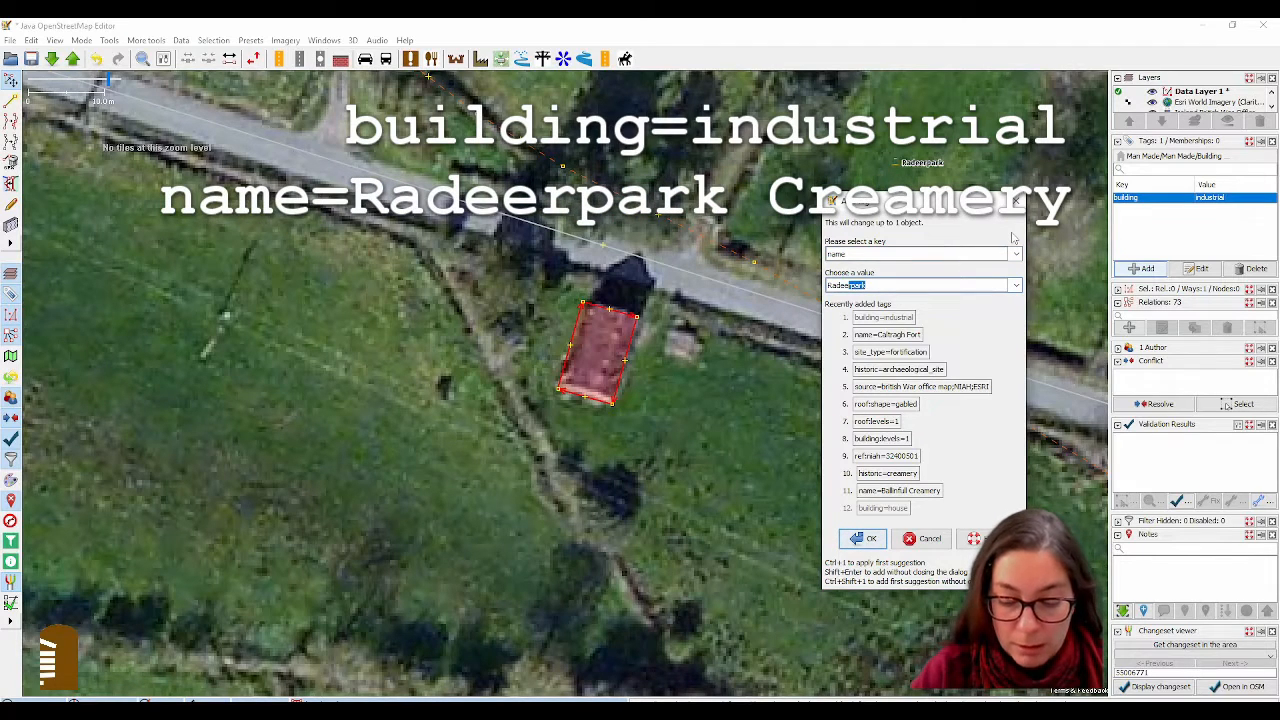
type("rpark Creamery")
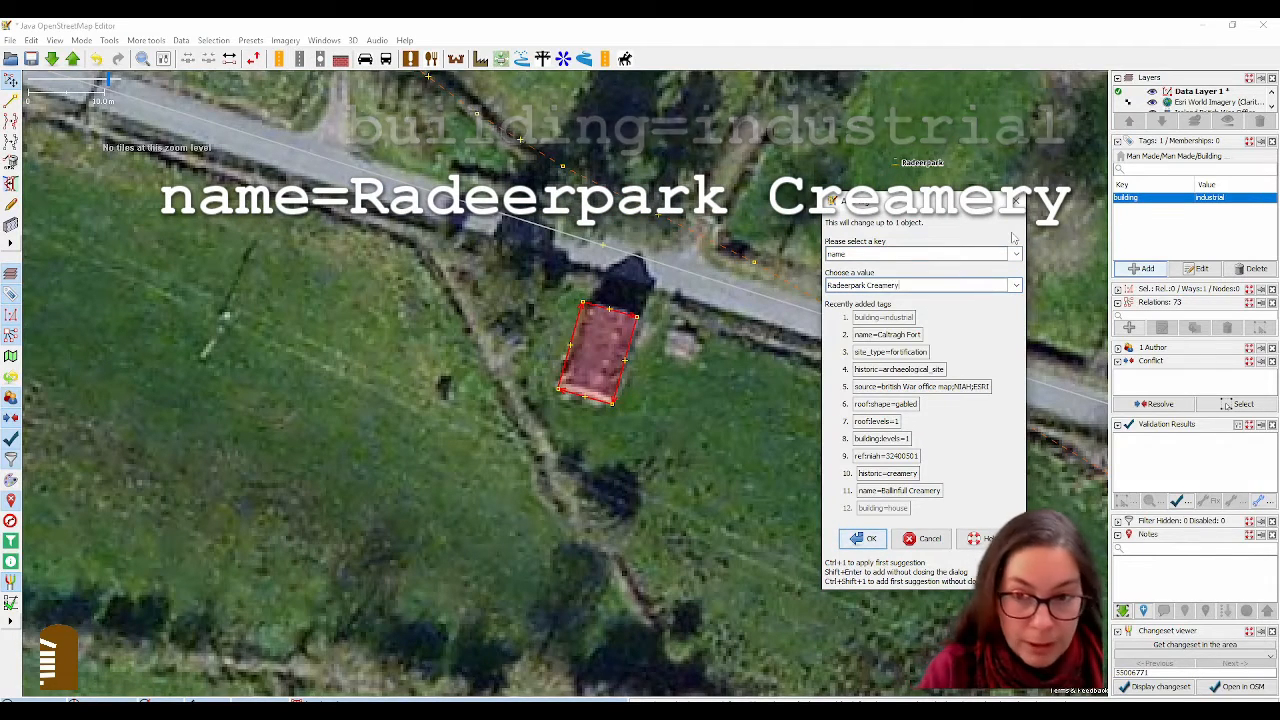
key("shift+Return")
type("his")
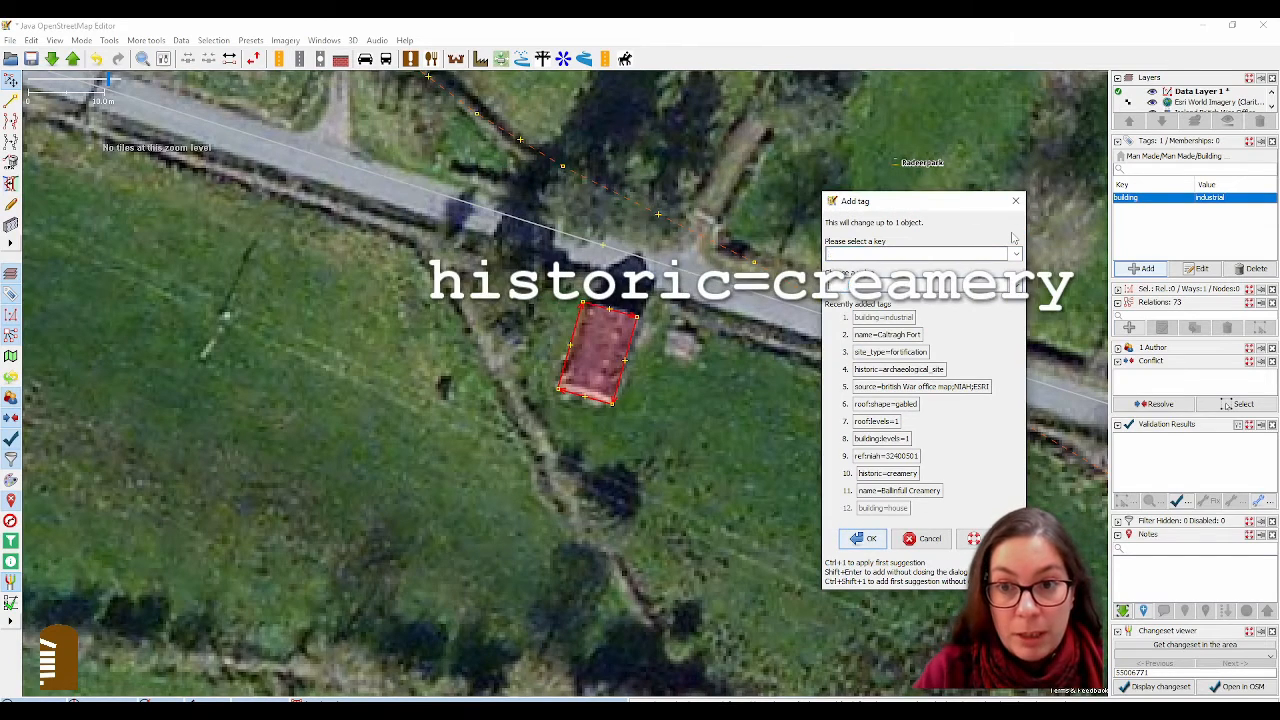
Add a ref:niah tag with the creamery's registration number 41401711, copied from its National Inventory of Architectural Heritage page in the browser.
type("ref")
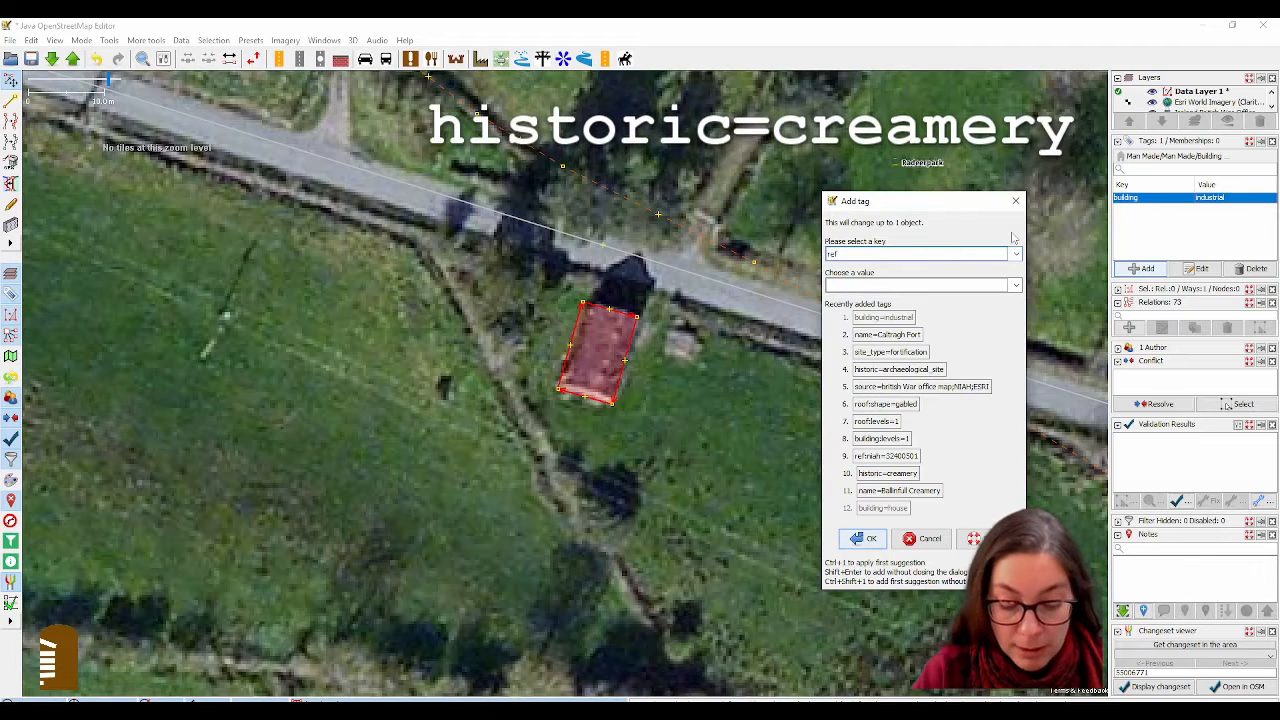
type(":niah")
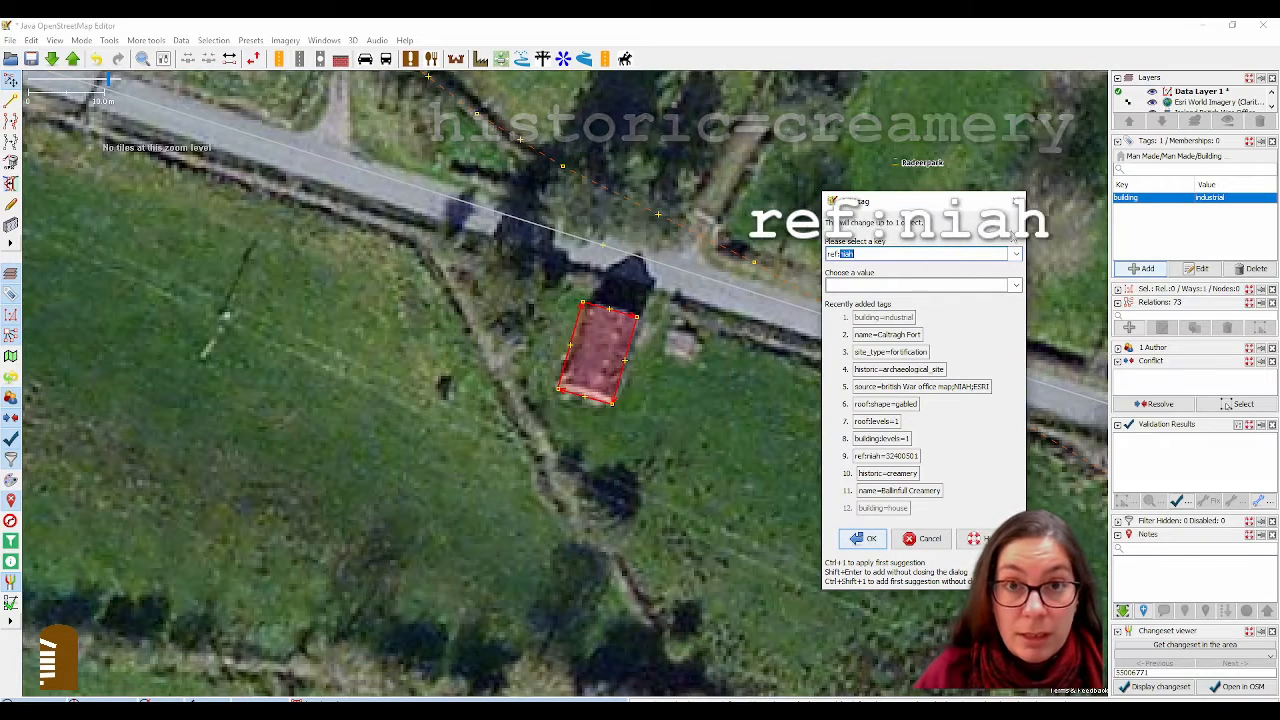
key("alt+Tab")
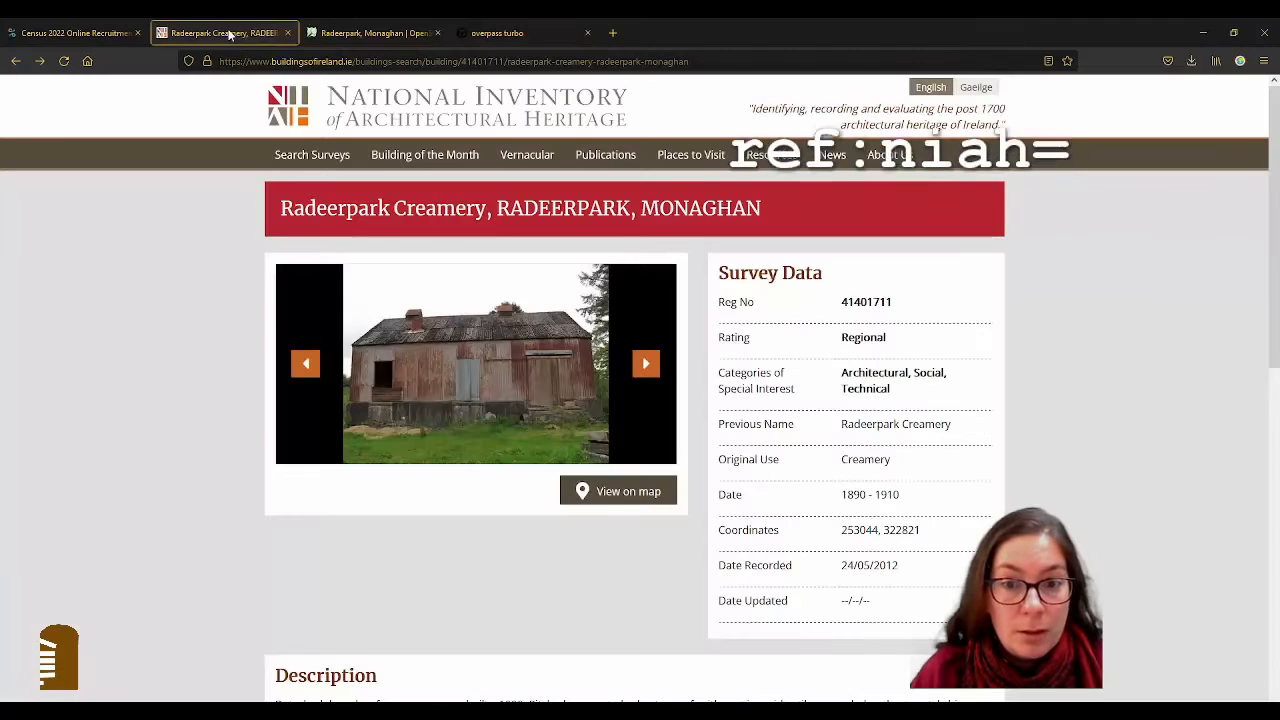
double_click(866, 300)
key("ctrl+c")
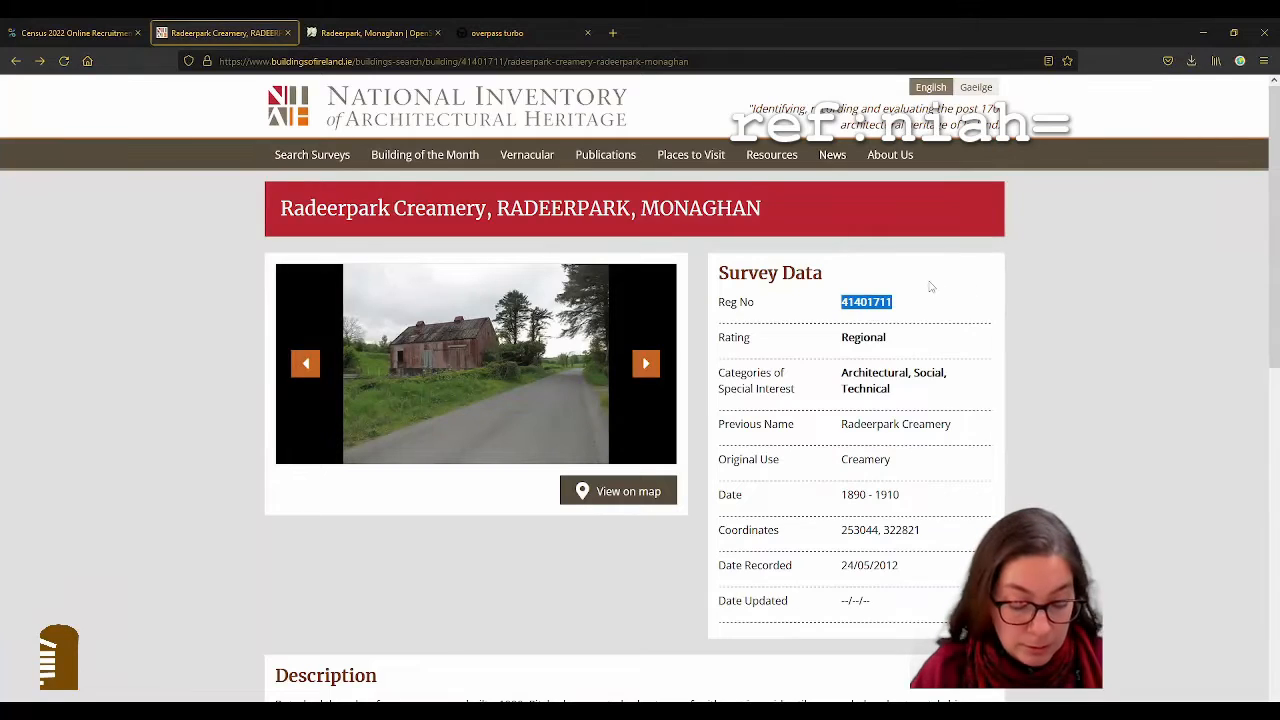
key("alt+Tab")
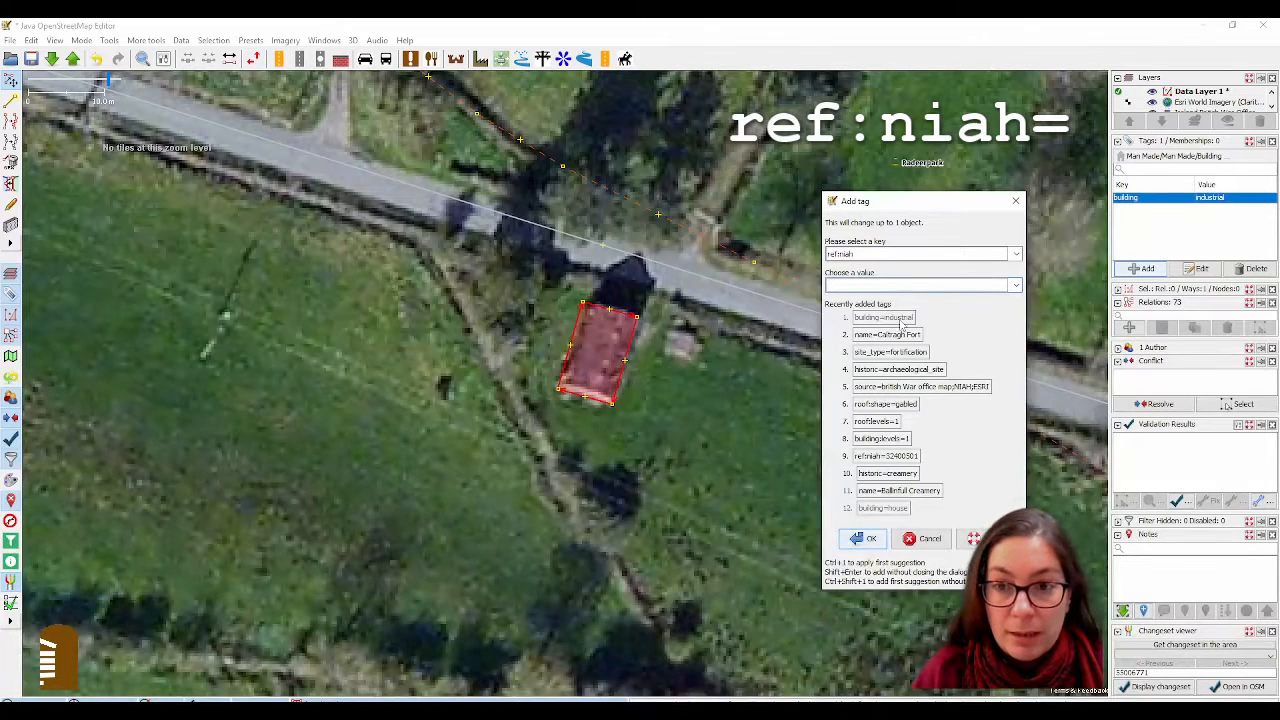
key("ctrl+v")
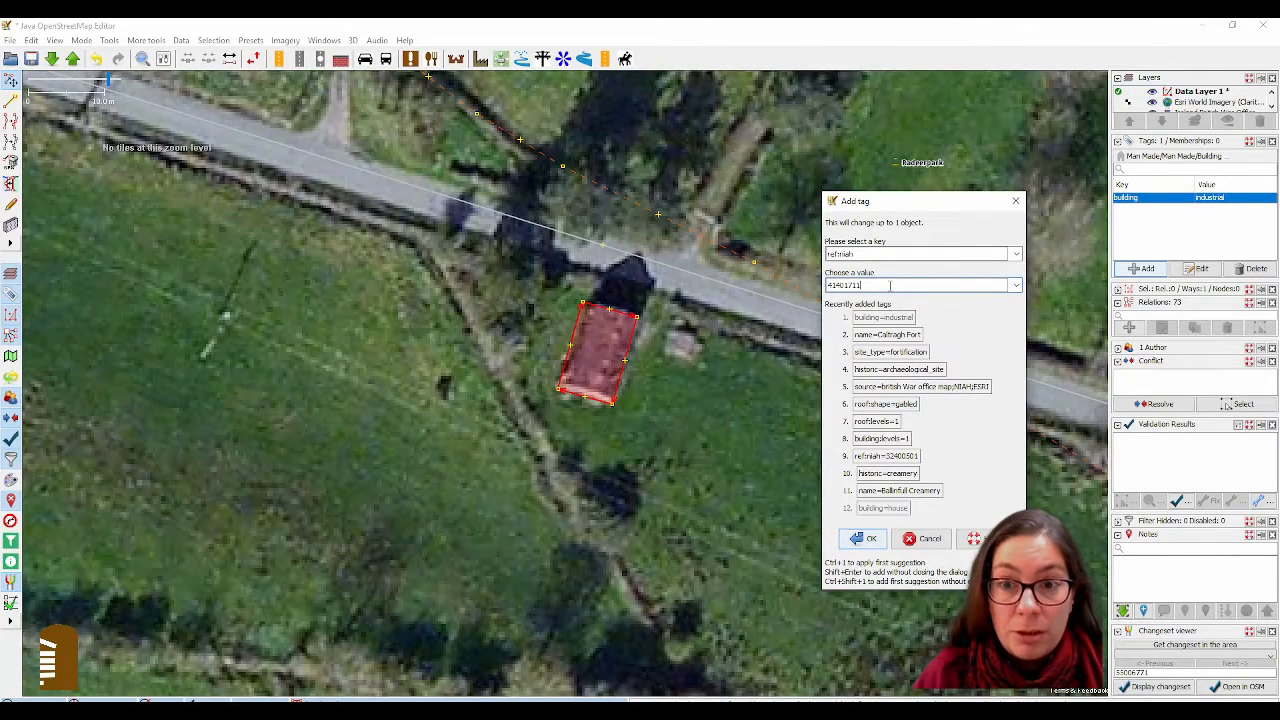
key("shift+Return")
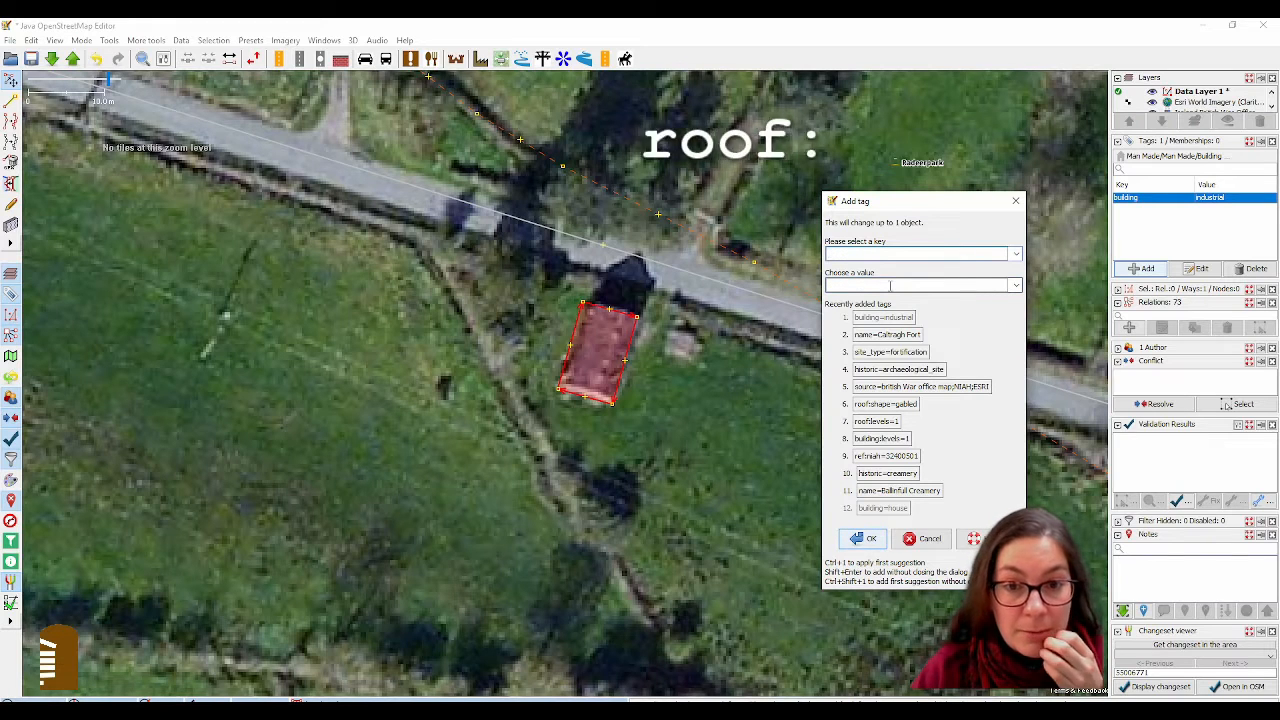
Add the tag roof:shape=gabled to the creamery building and finish adding this set of tags.
type("ro")
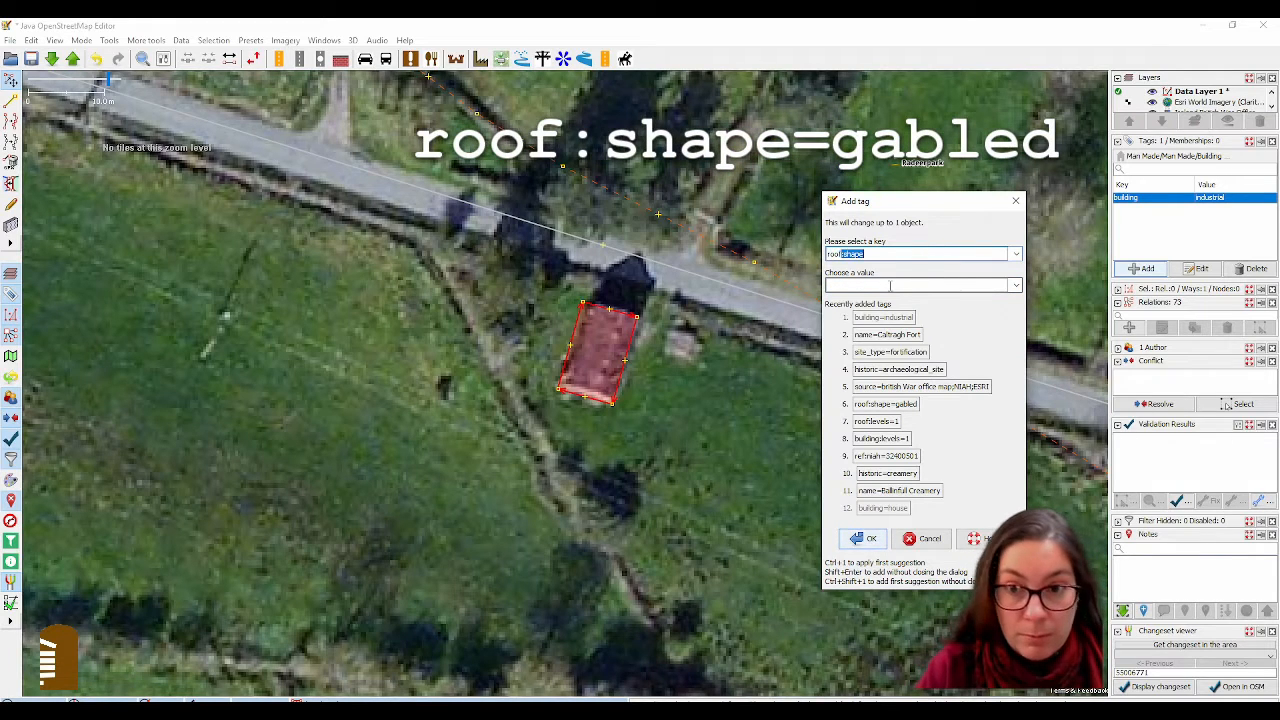
type("of:")
key("Tab")
type("gab")
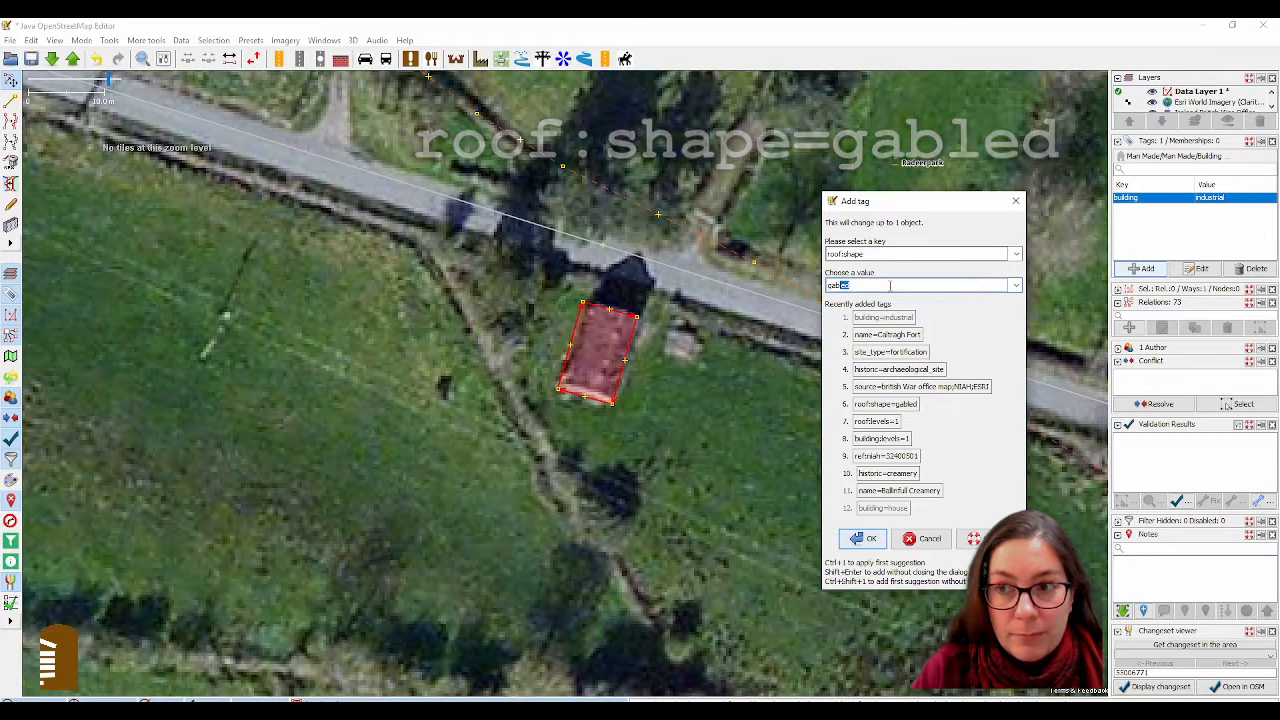
key("Return")
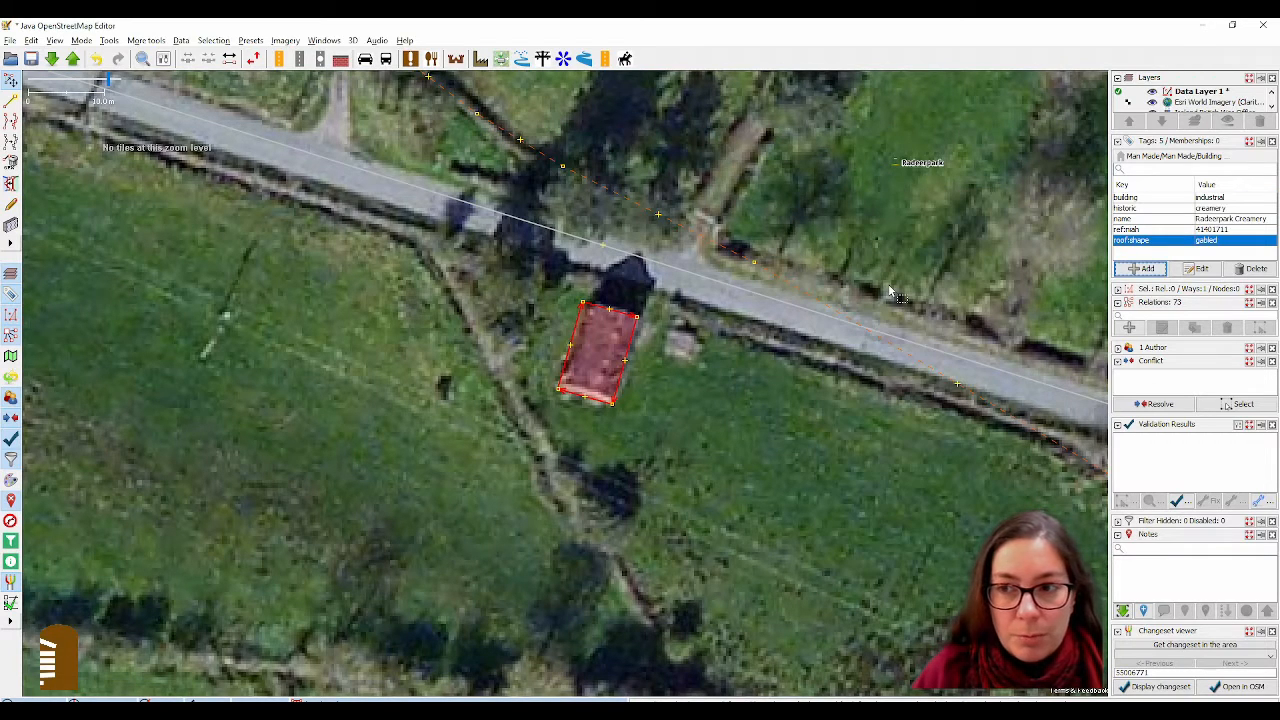
Read the creamery's description on the National Inventory page in the browser, and add the tag material=corregated iron to the building in JOSM.
scroll(566, 390, "down", 1)
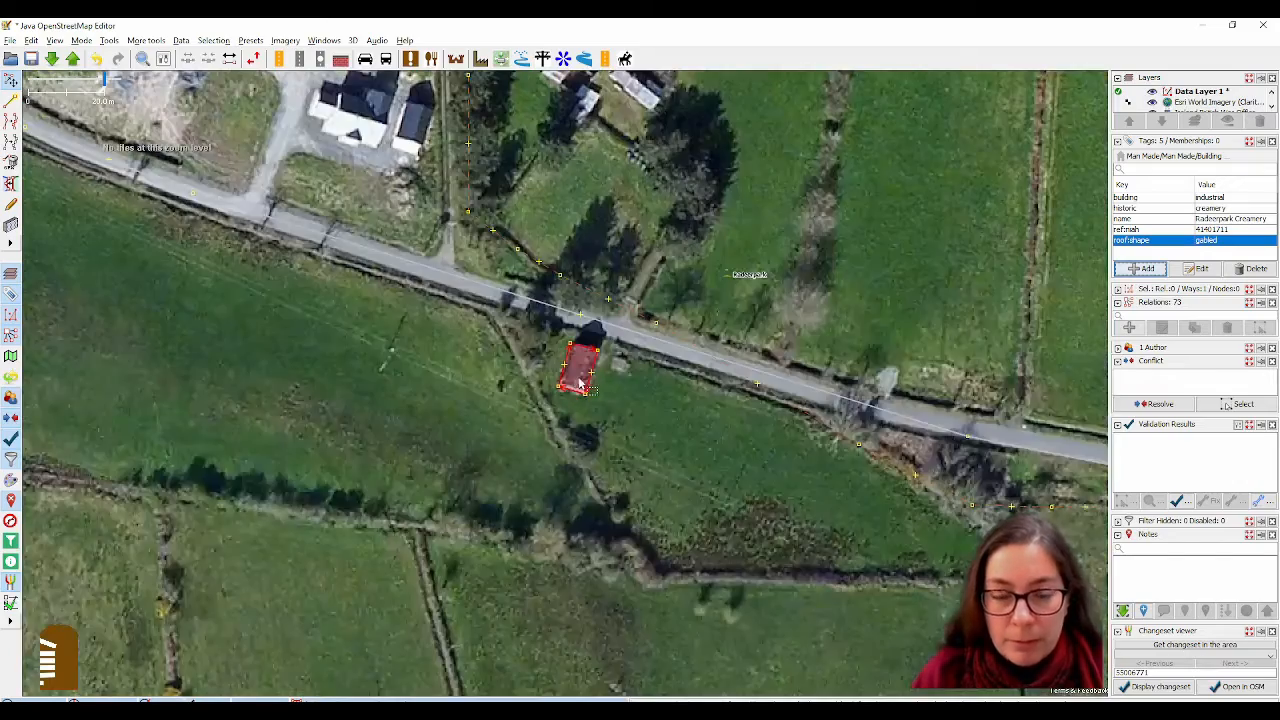
key("alt+Tab")
scroll(555, 350, "down", 3)
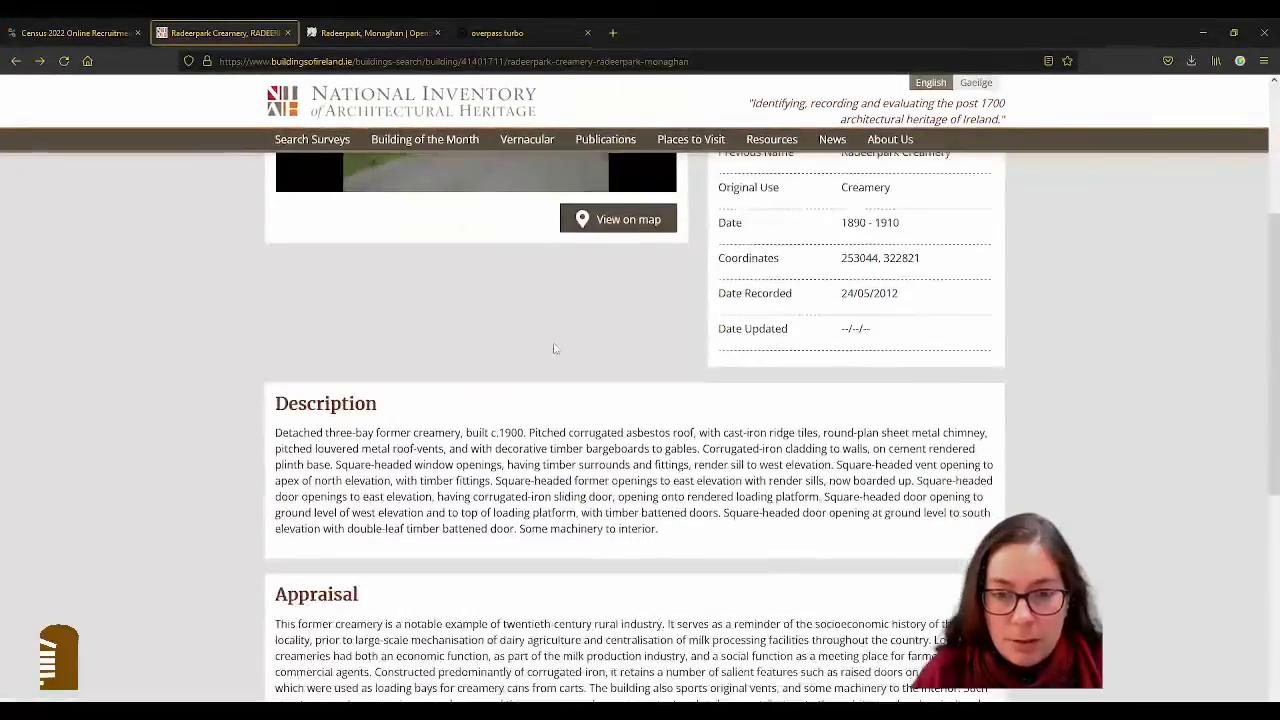
scroll(555, 349, "down", 1)
scroll(560, 342, "up", 1)
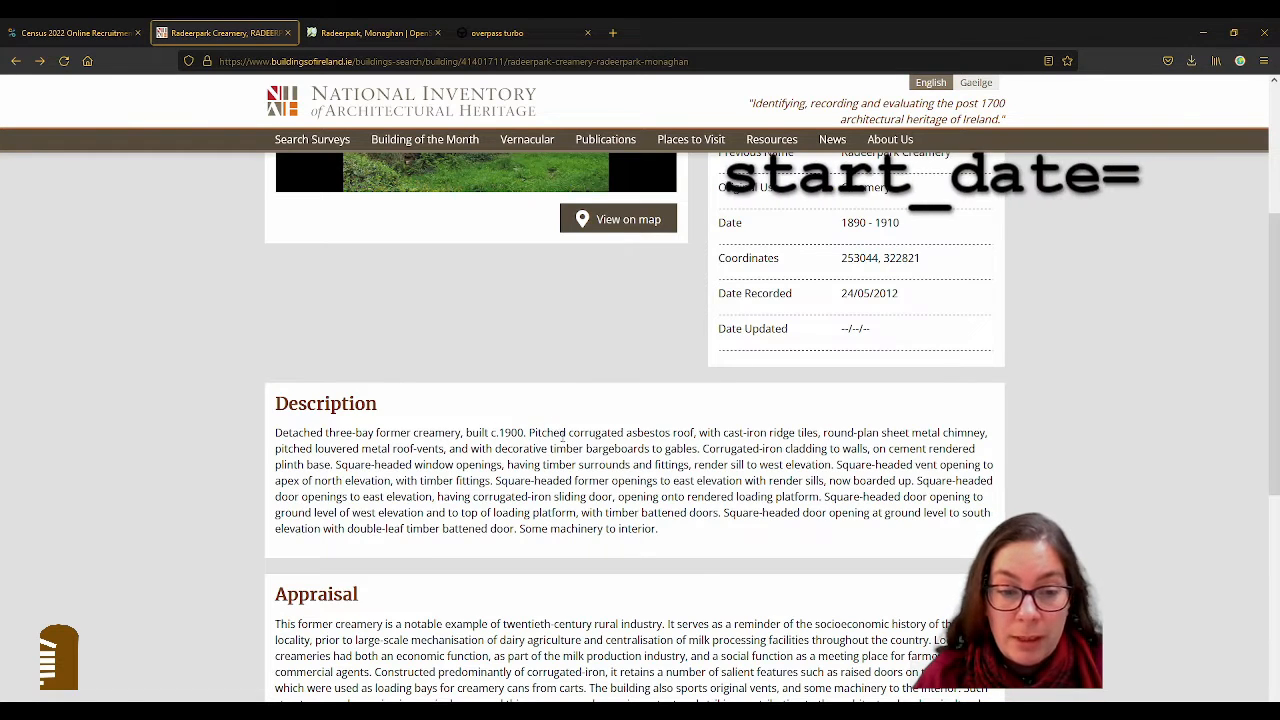
scroll(597, 465, "up", 3)
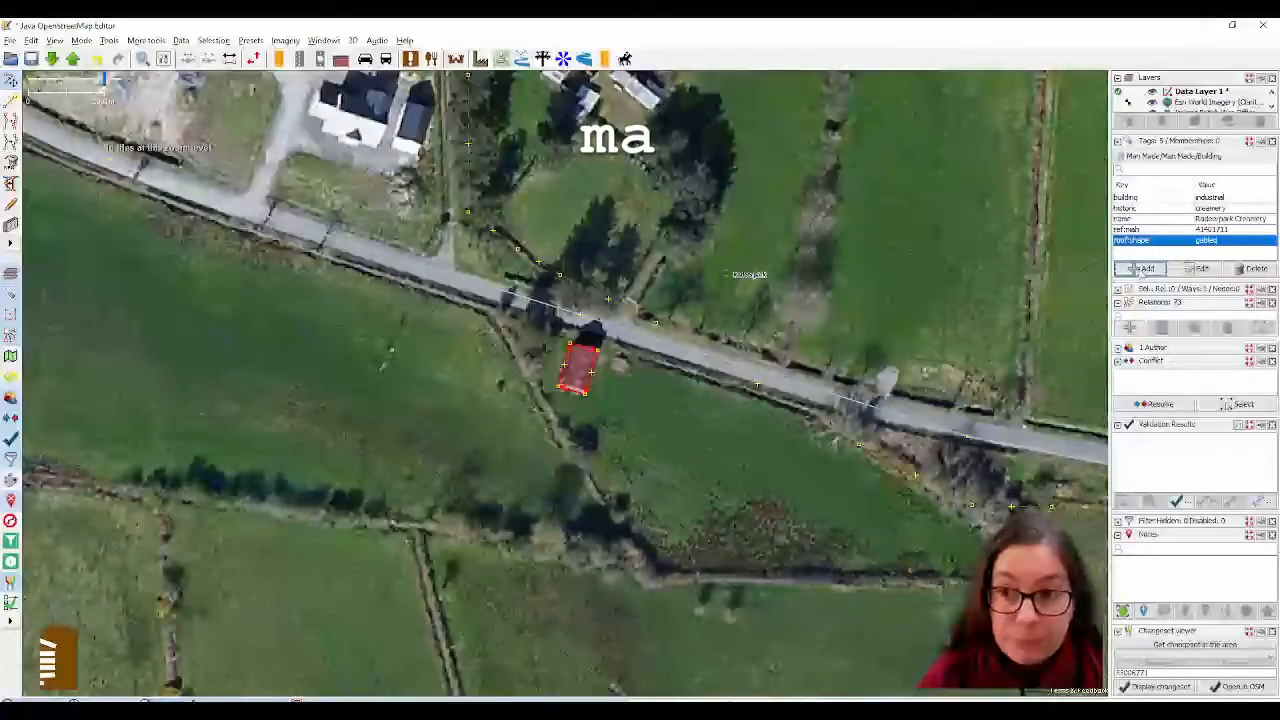
left_click(1143, 268)
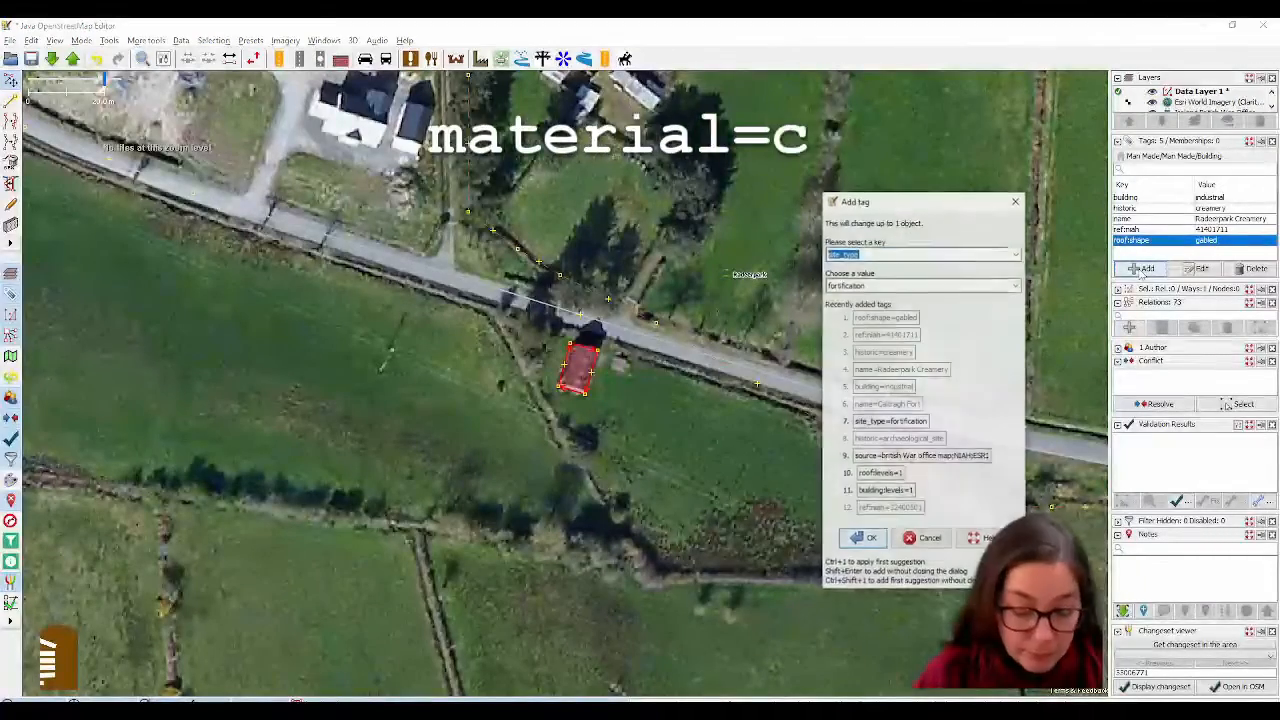
type("material")
key("Tab")
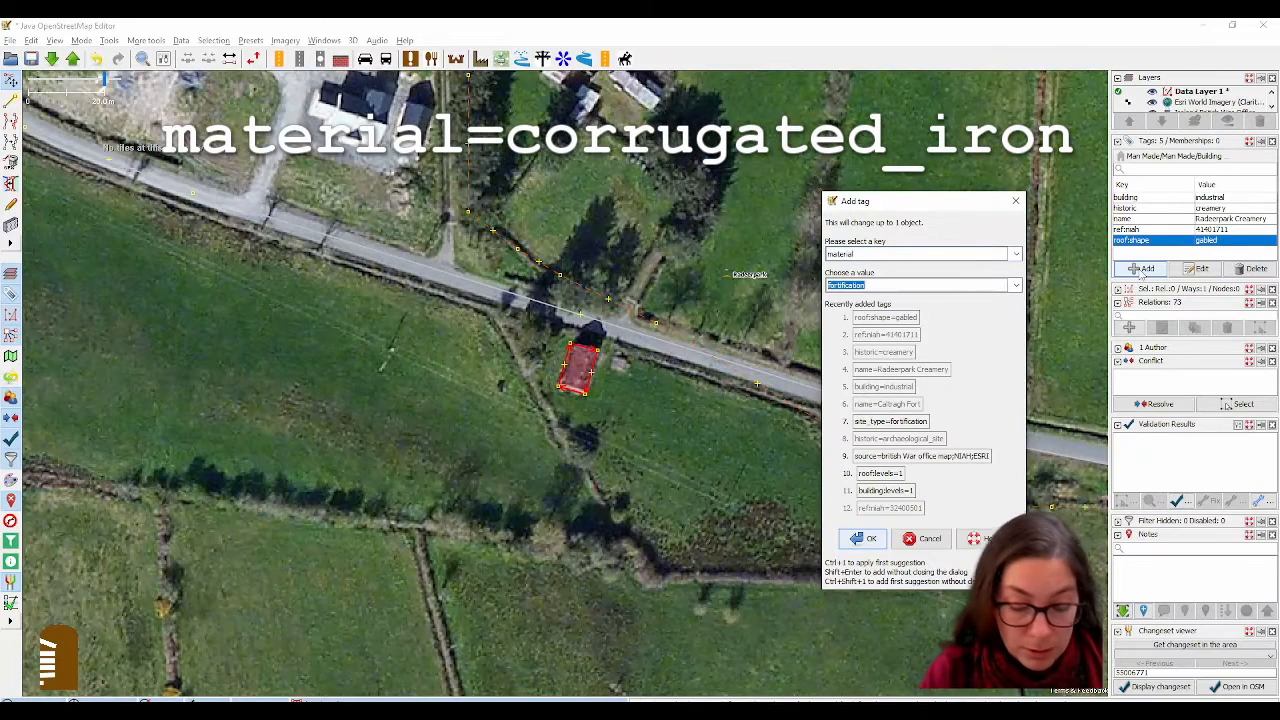
type("corrugated ir")
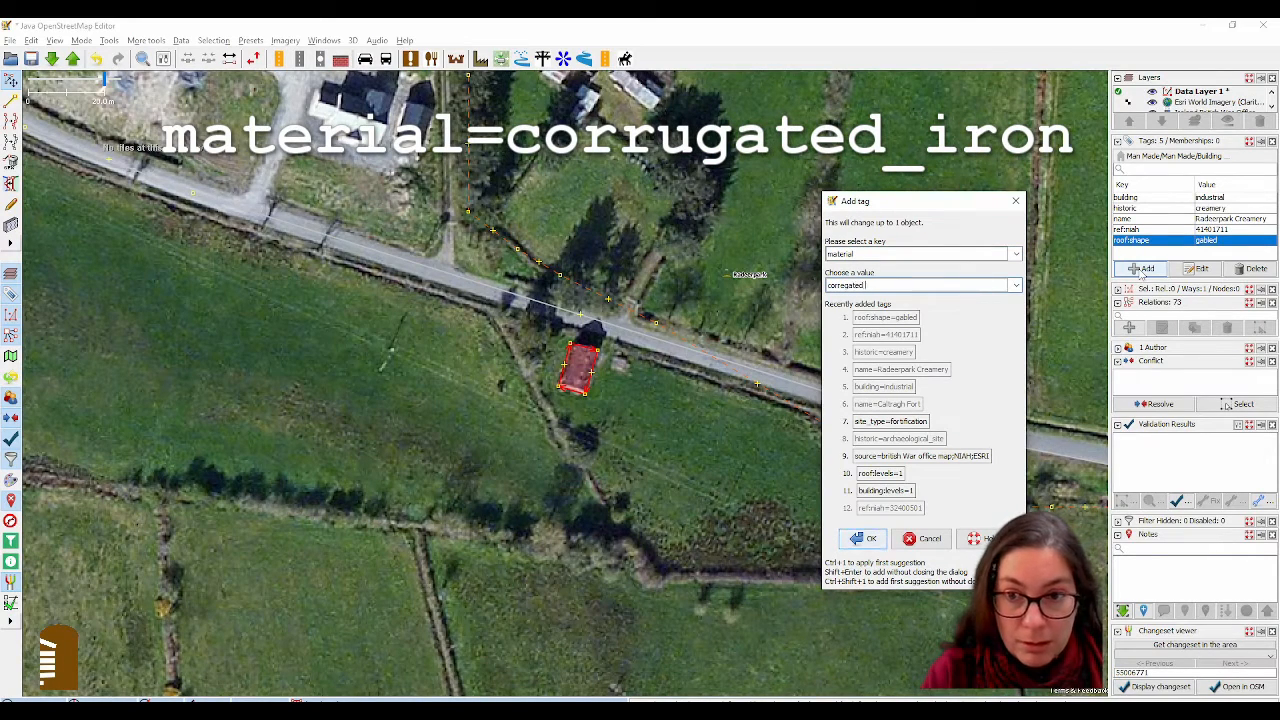
type("on")
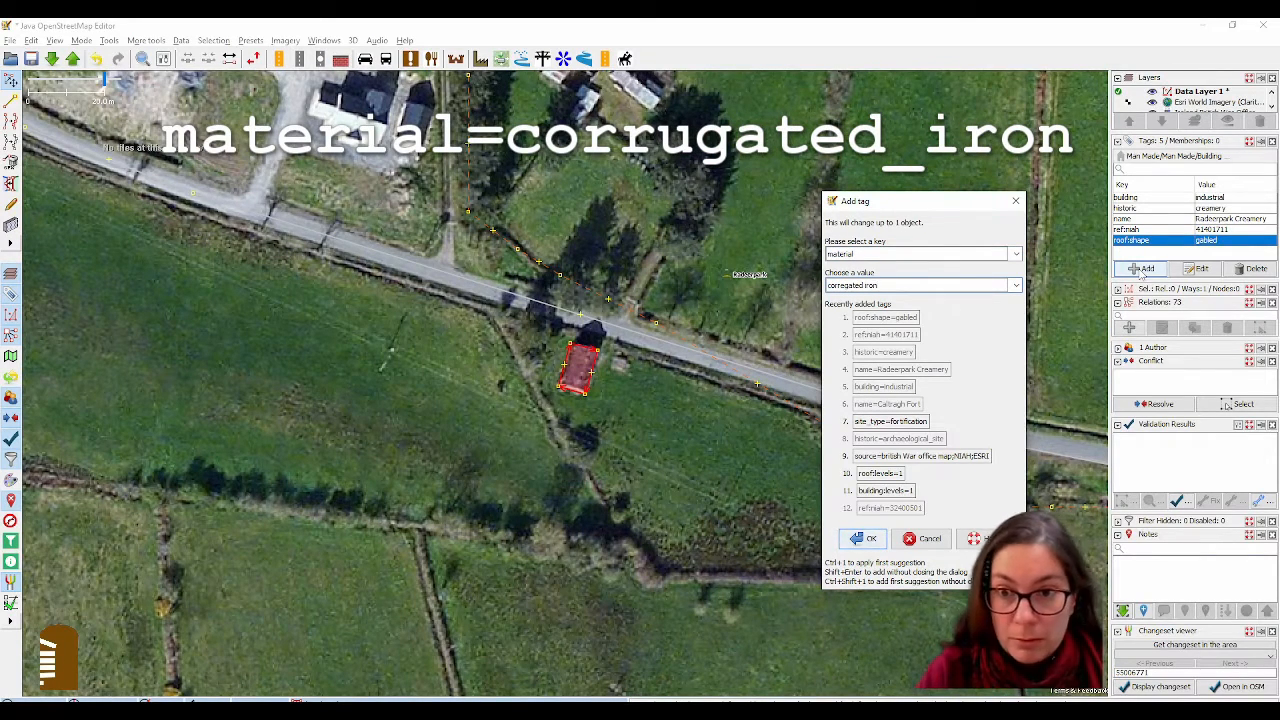
key("Return")
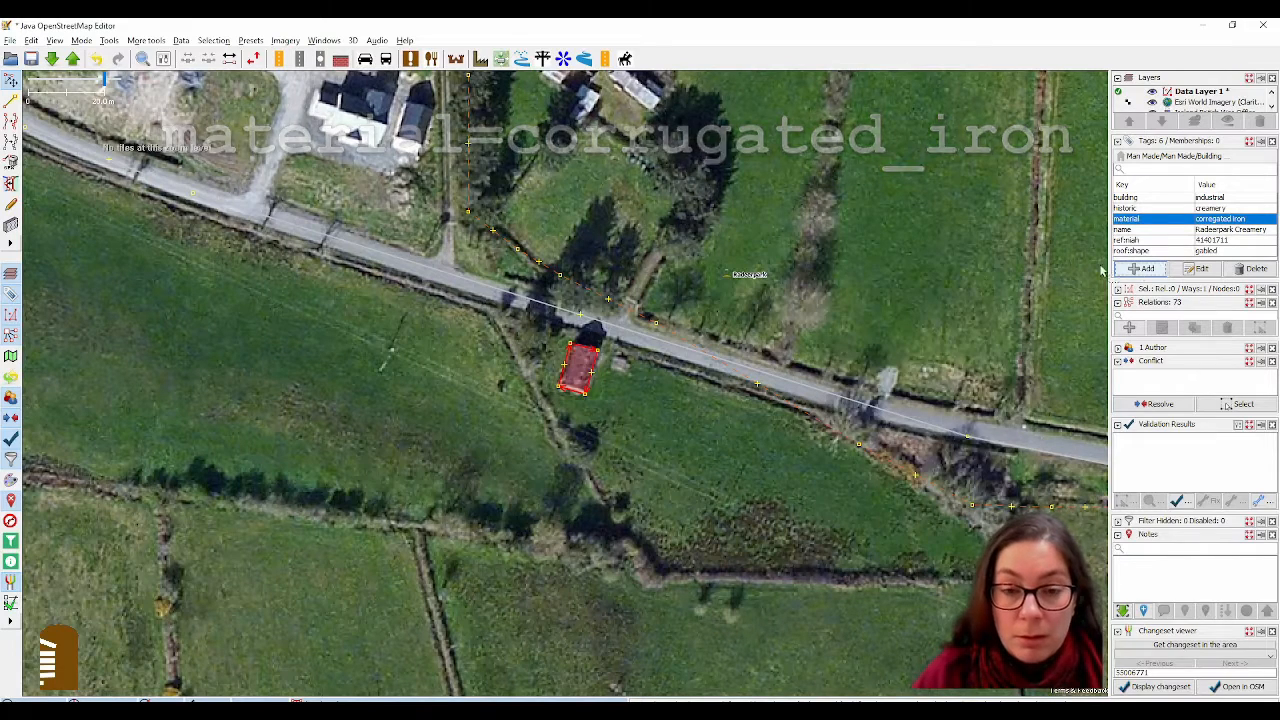
Check the creamery's photos on the National Inventory page in the browser, and add the tag building:levels=1 to the building in JOSM.
key("alt+Tab")
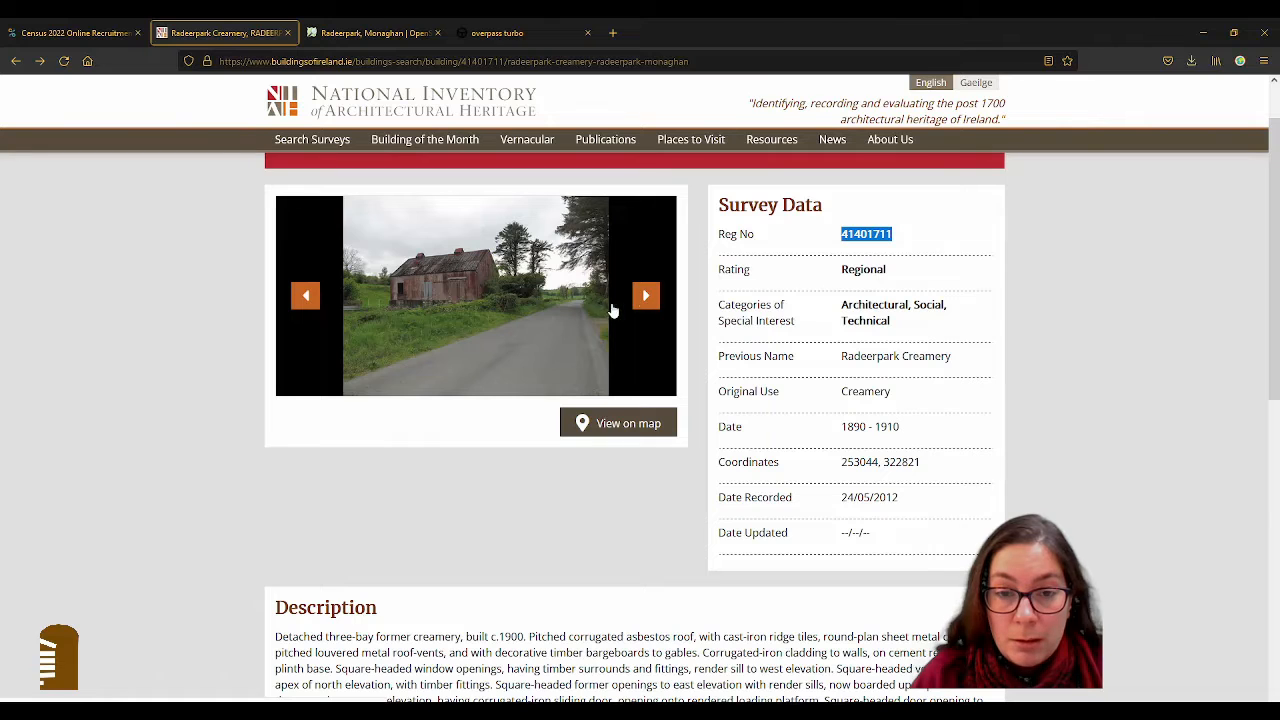
left_click(646, 296)
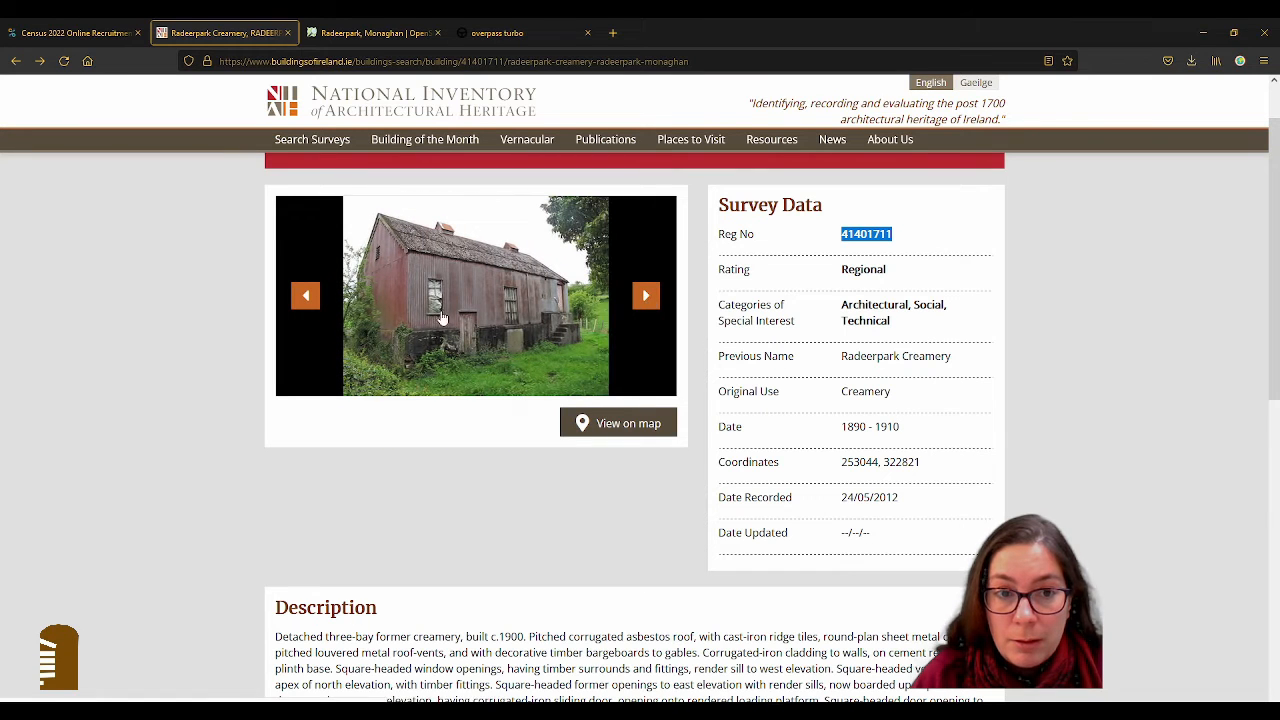
key("alt+Tab")
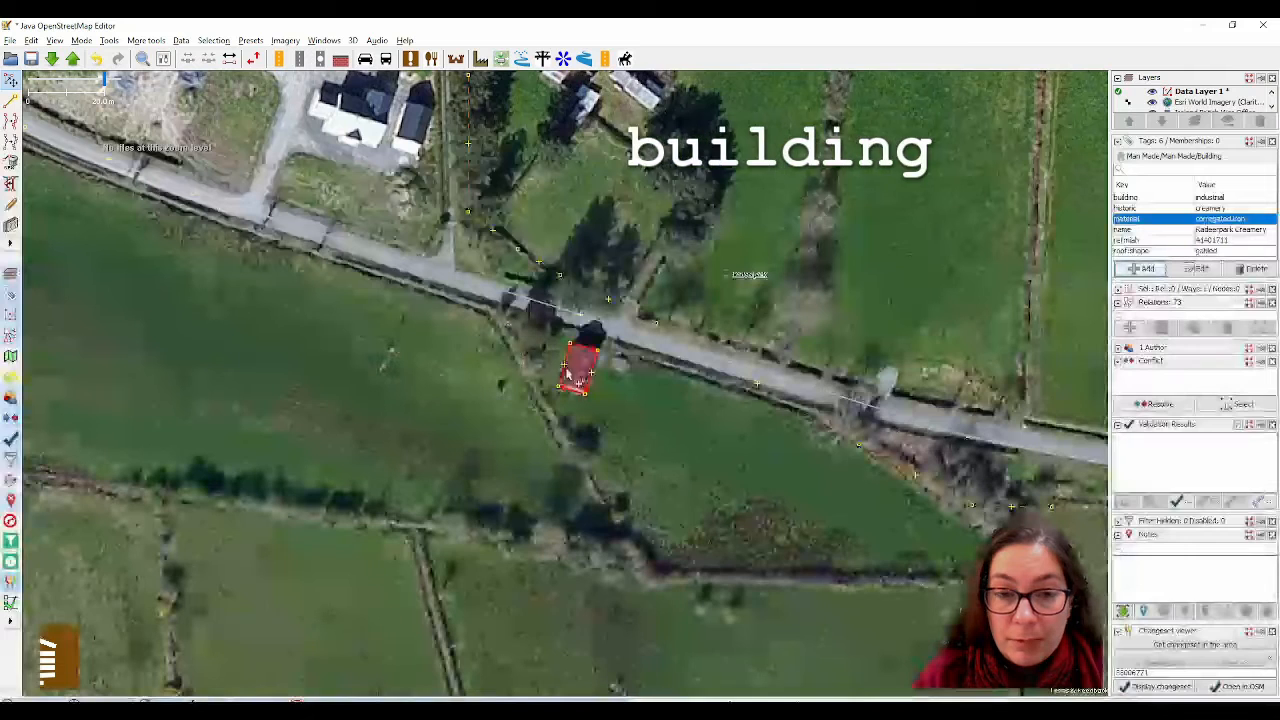
left_click(1143, 269)
type("building:levels")
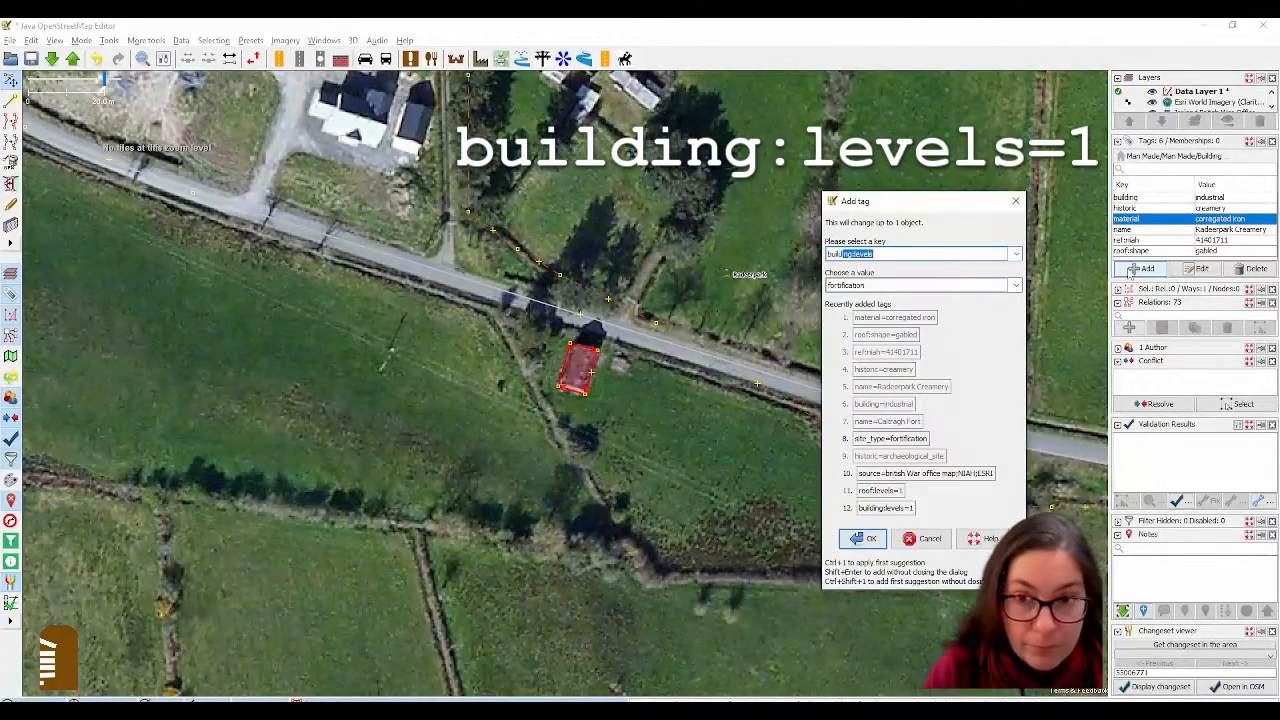
key("Tab")
type("1")
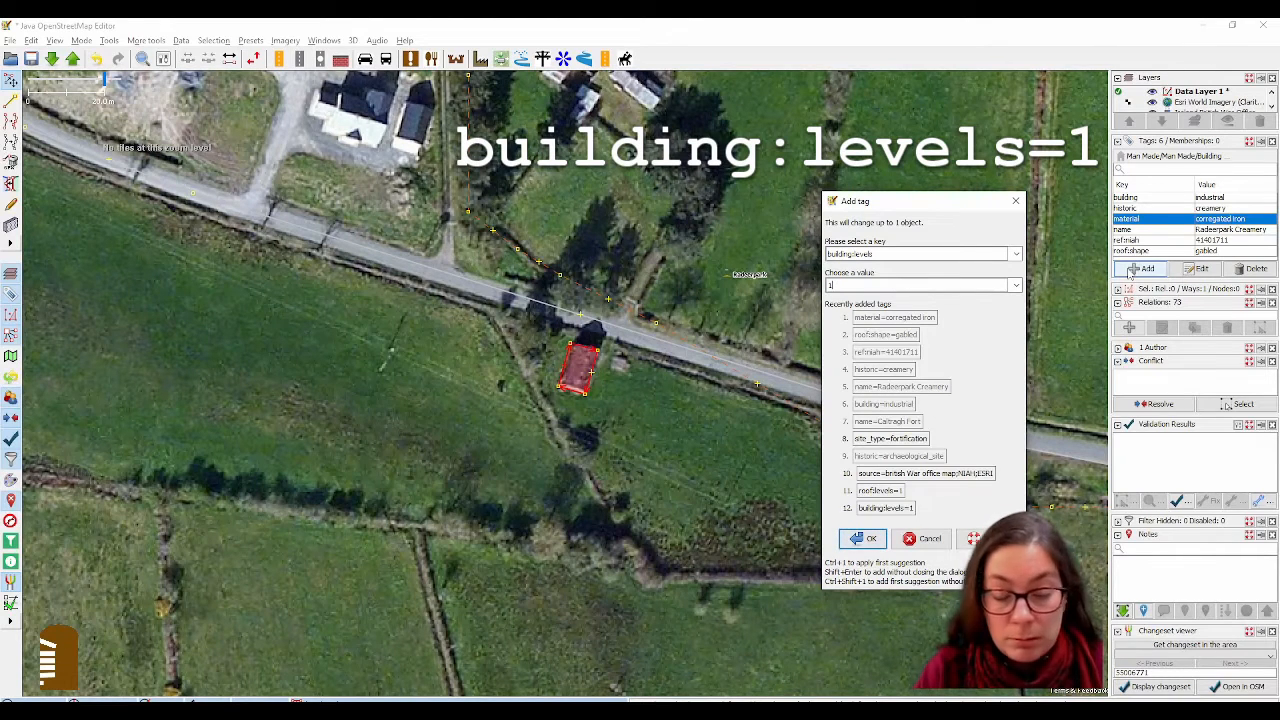
key("Return")
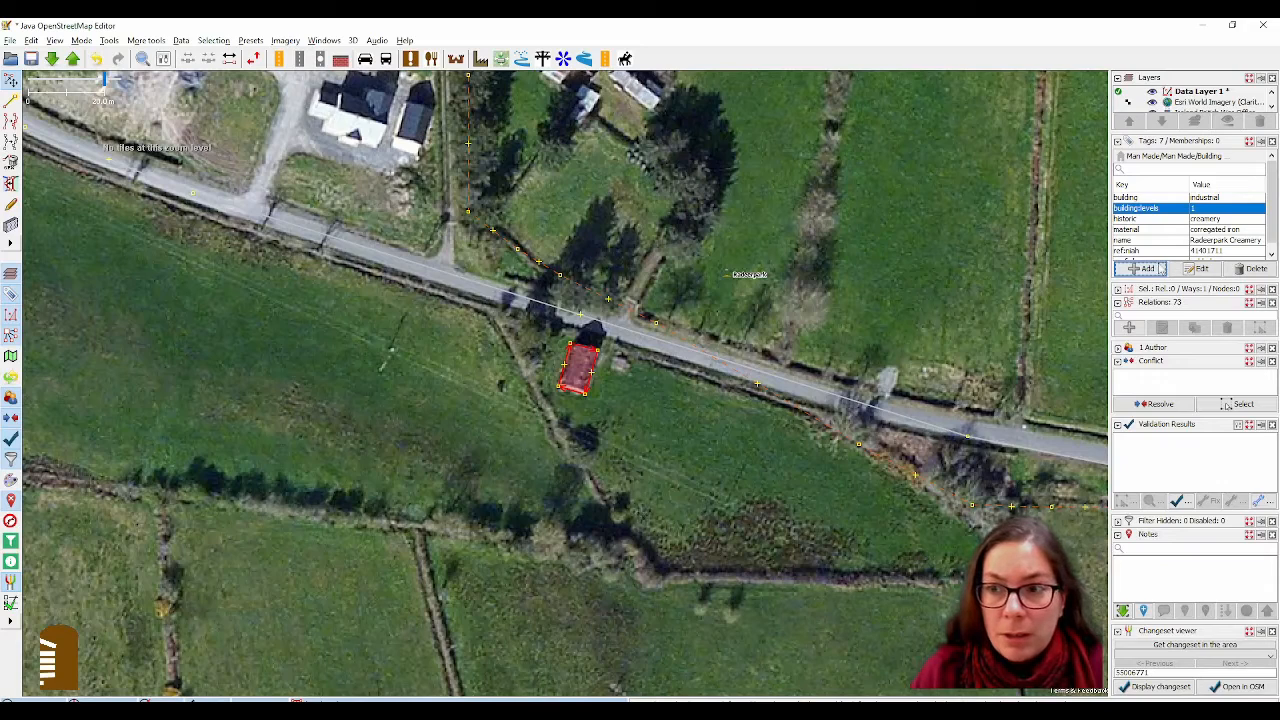
Add a source tag with the value British War office map;Esri;NIAH to the creamery building.
left_click(1146, 270)
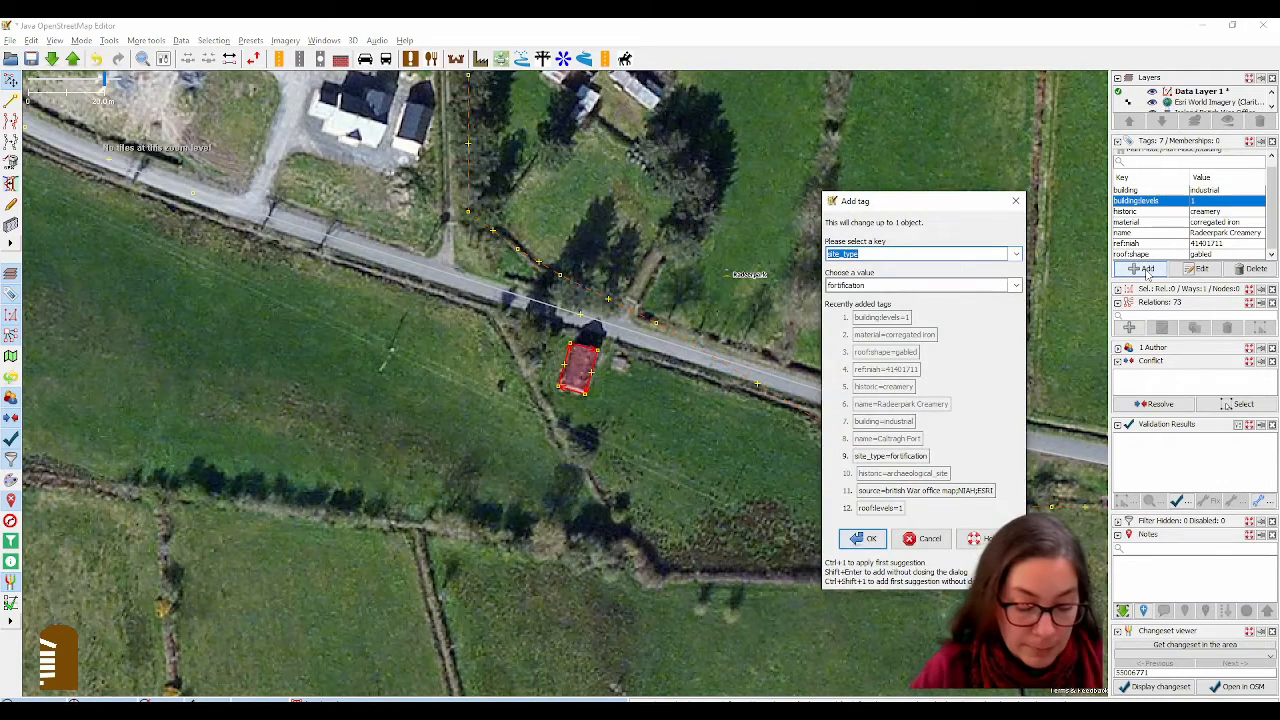
type("source")
key("Tab")
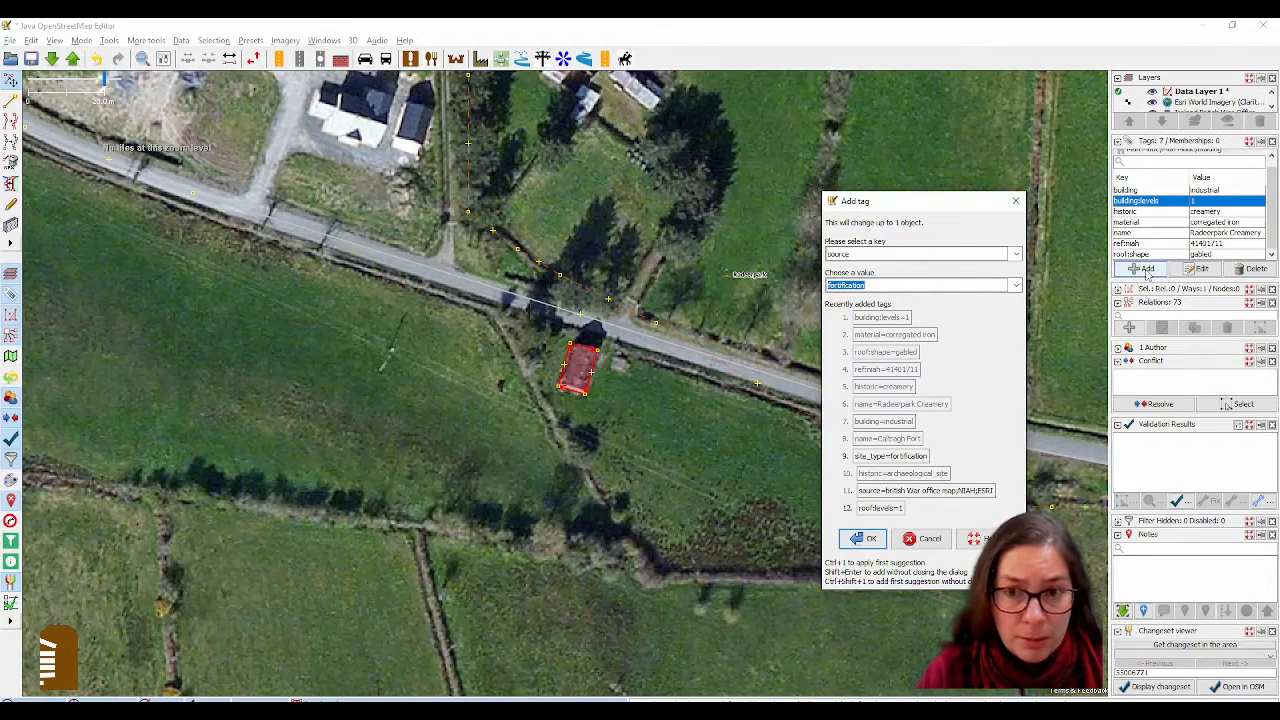
type("br")
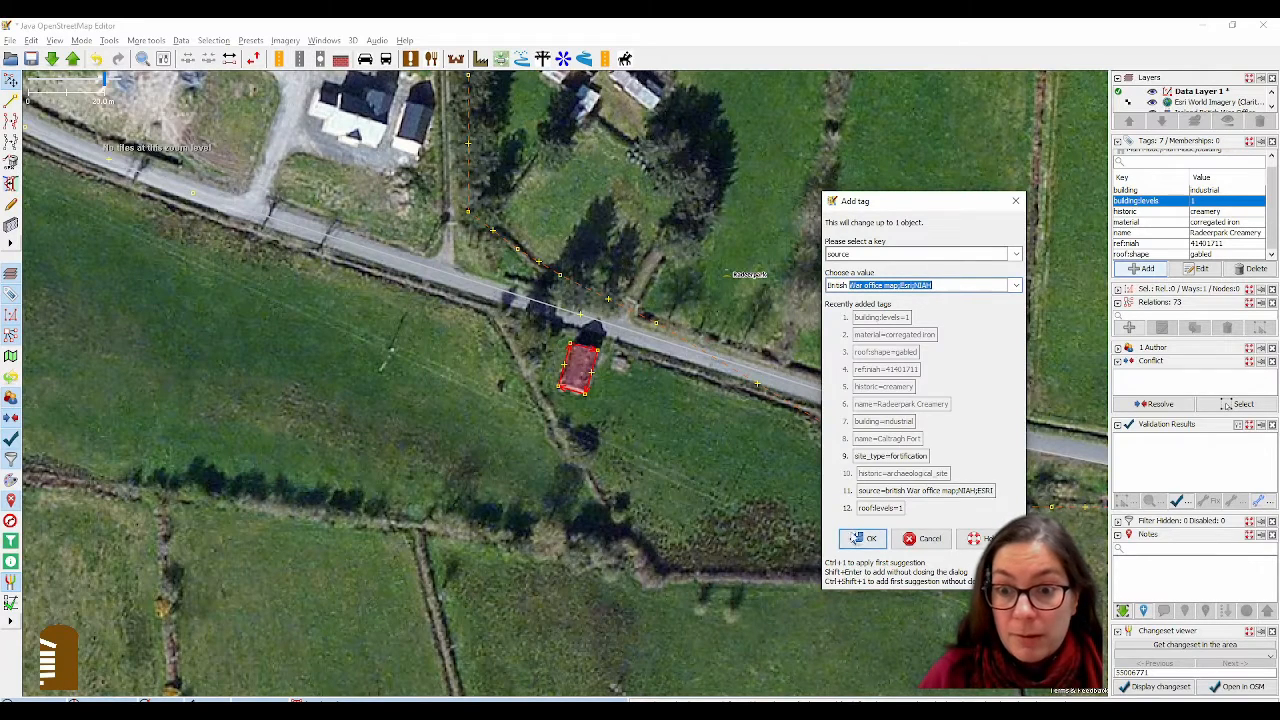
left_click(866, 540)
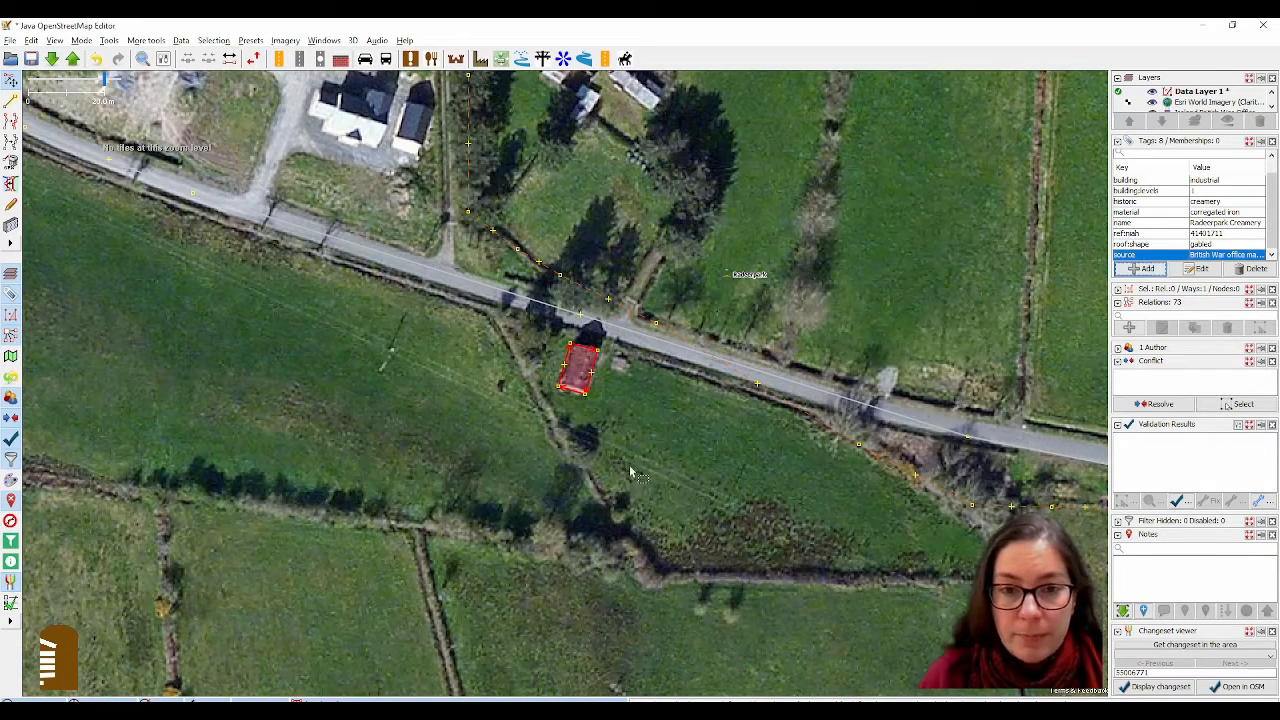
Upload the new creamery building and its nodes to OpenStreetMap with the changeset comment "added creamery building".
left_click(629, 465)
scroll(590, 345, "down", 3)
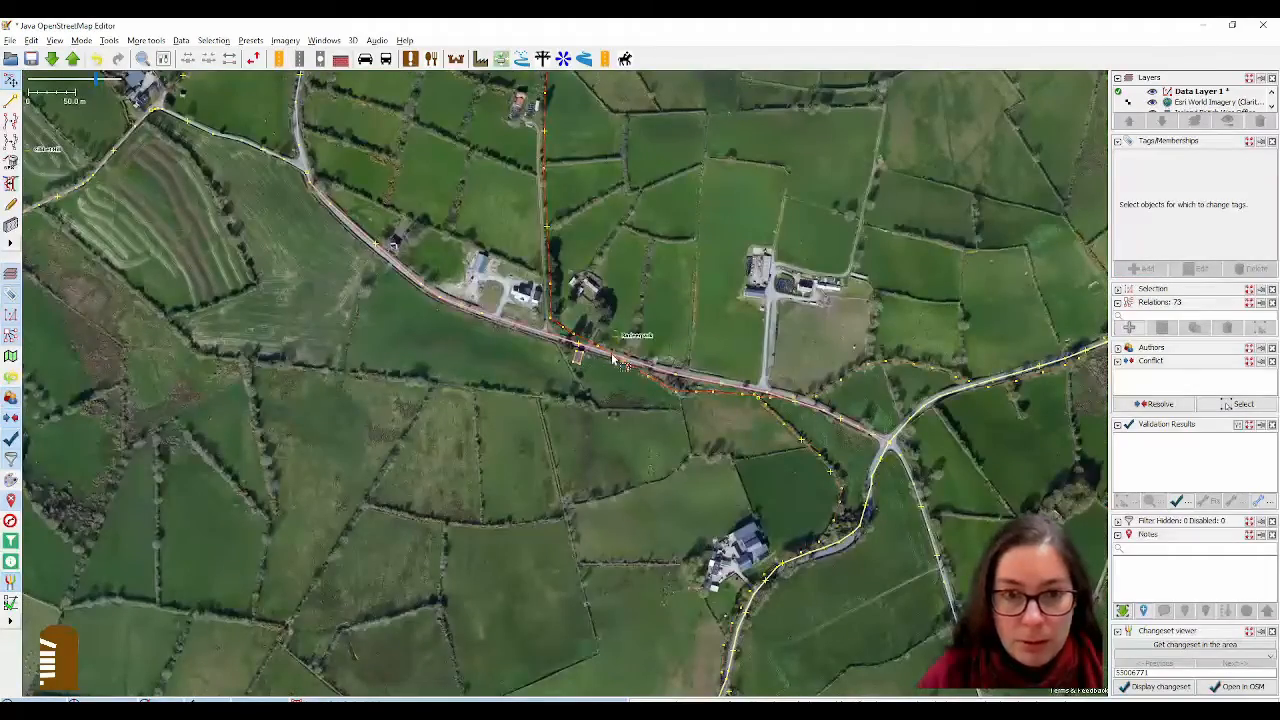
scroll(620, 358, "up", 2)
scroll(645, 357, "down", 2)
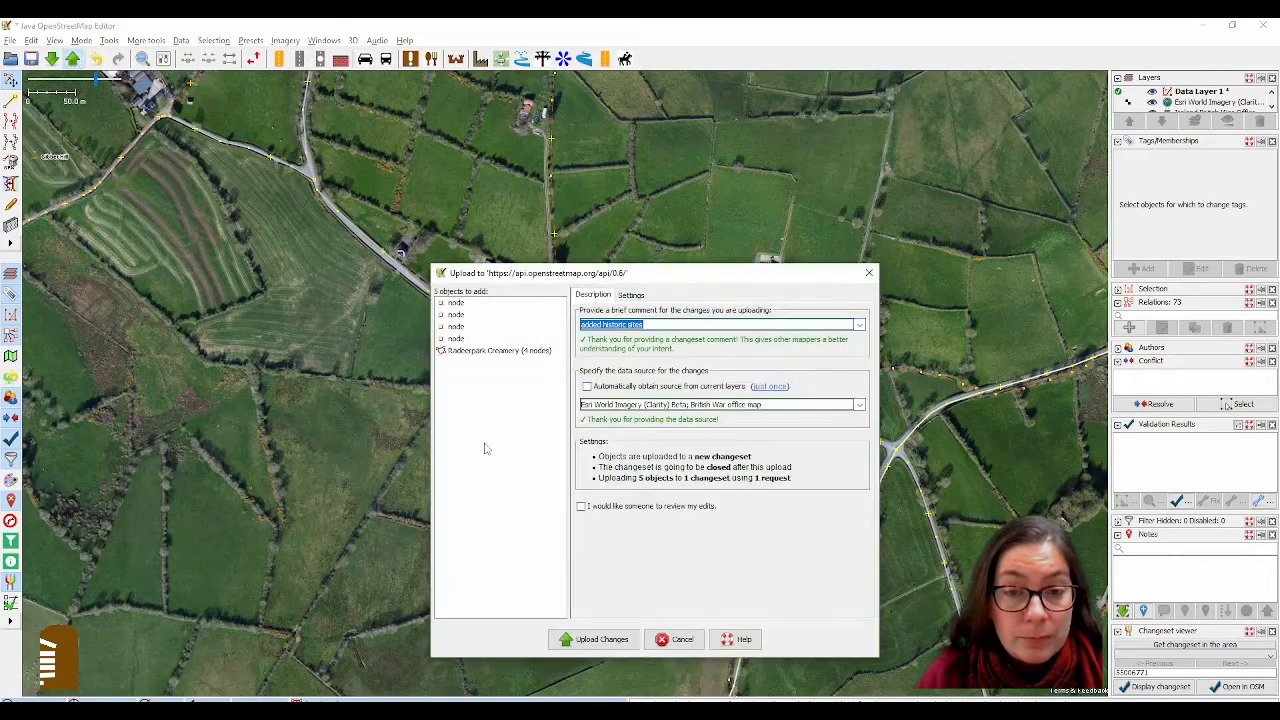
type("added creamery building")
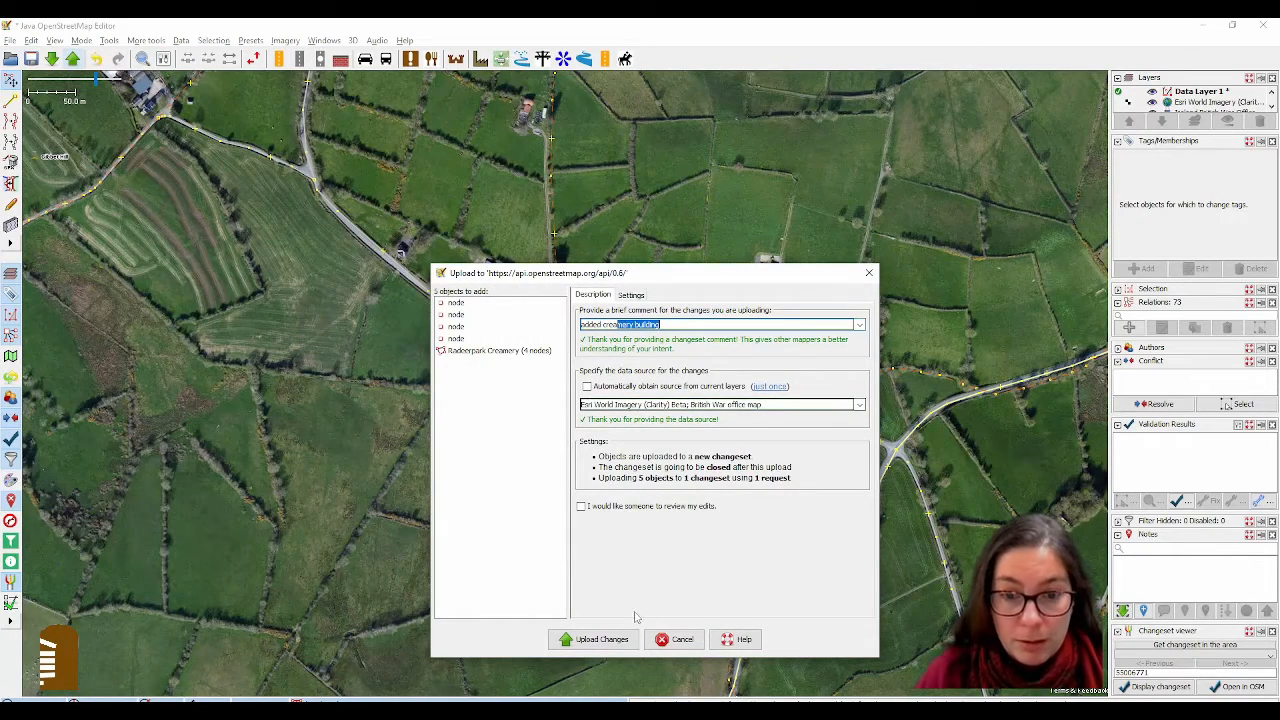
left_click(618, 639)
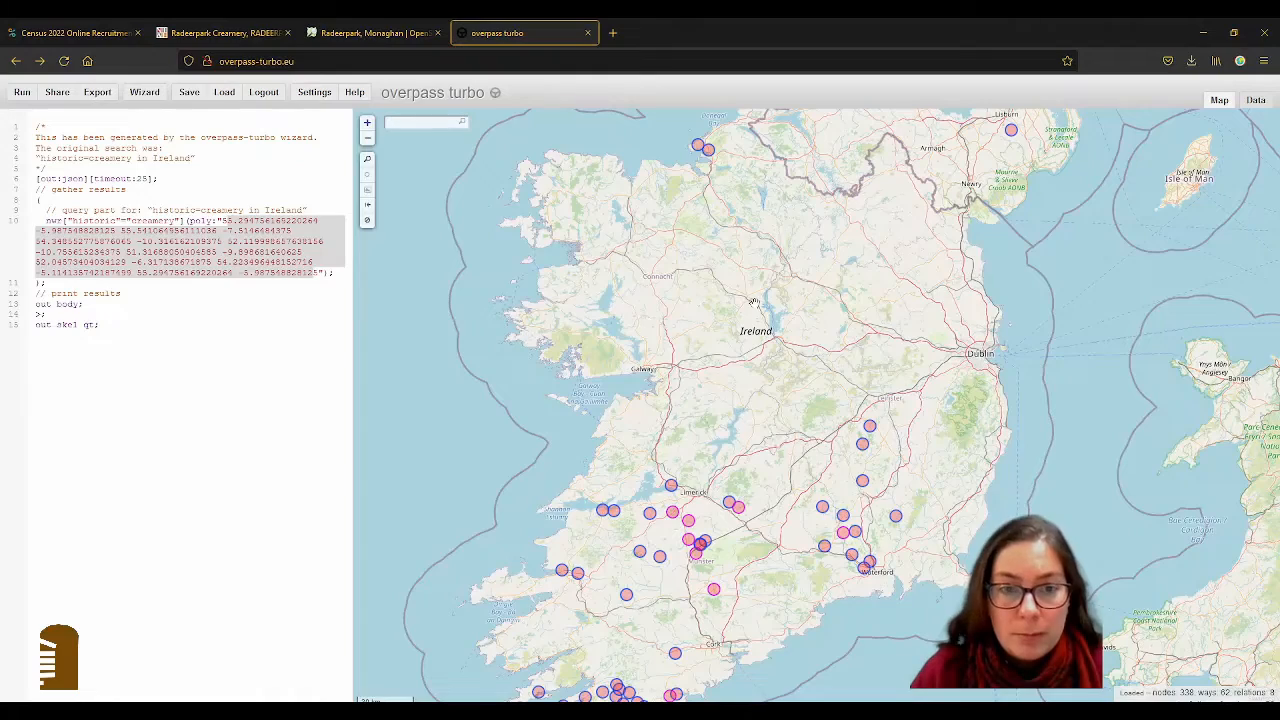
Switch to overpass turbo in the browser and examine the distribution of mapped historic creameries across Ireland.
left_click(294, 336)
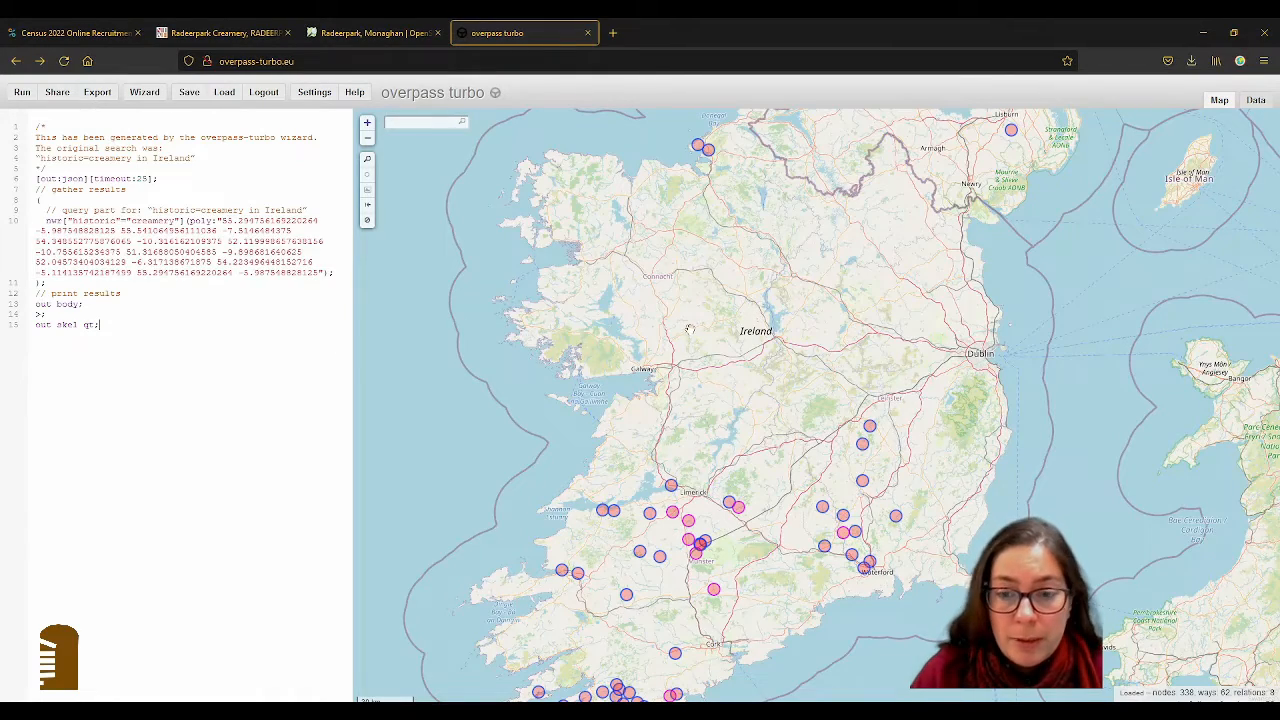
scroll(691, 327, "down", 1)
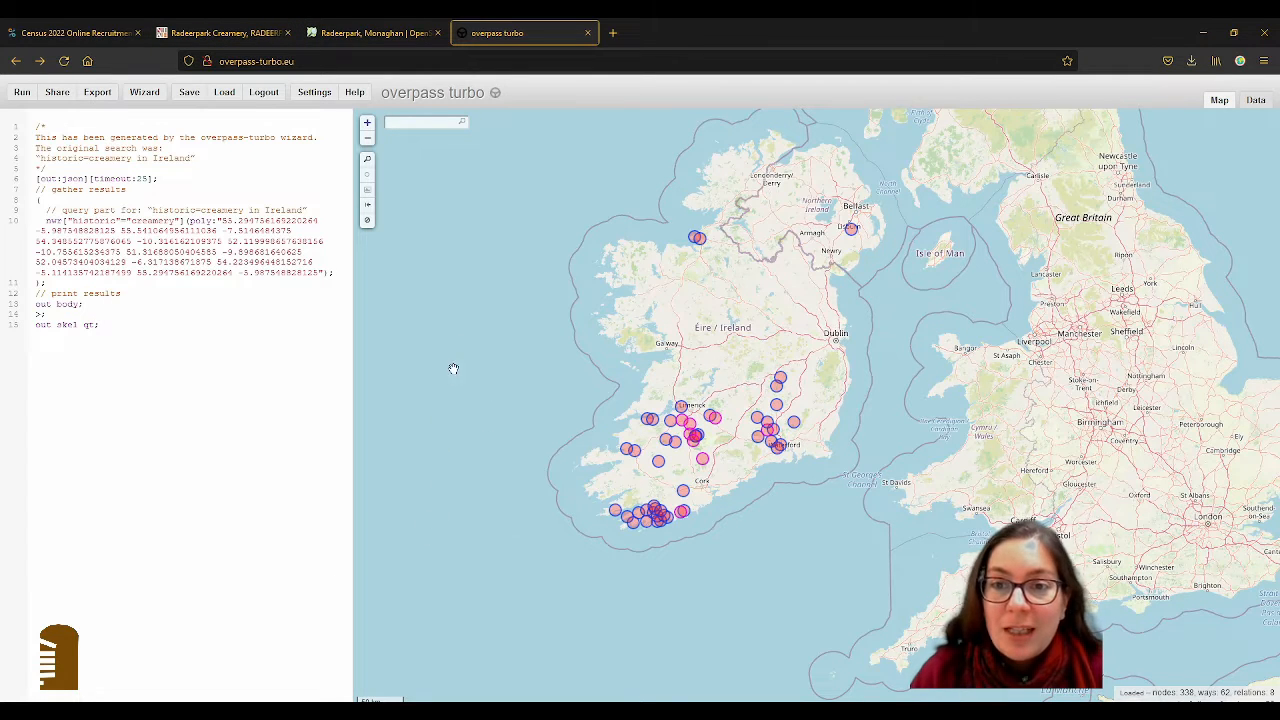
left_click_drag(451, 369, 463, 400)
scroll(741, 525, "up", 1)
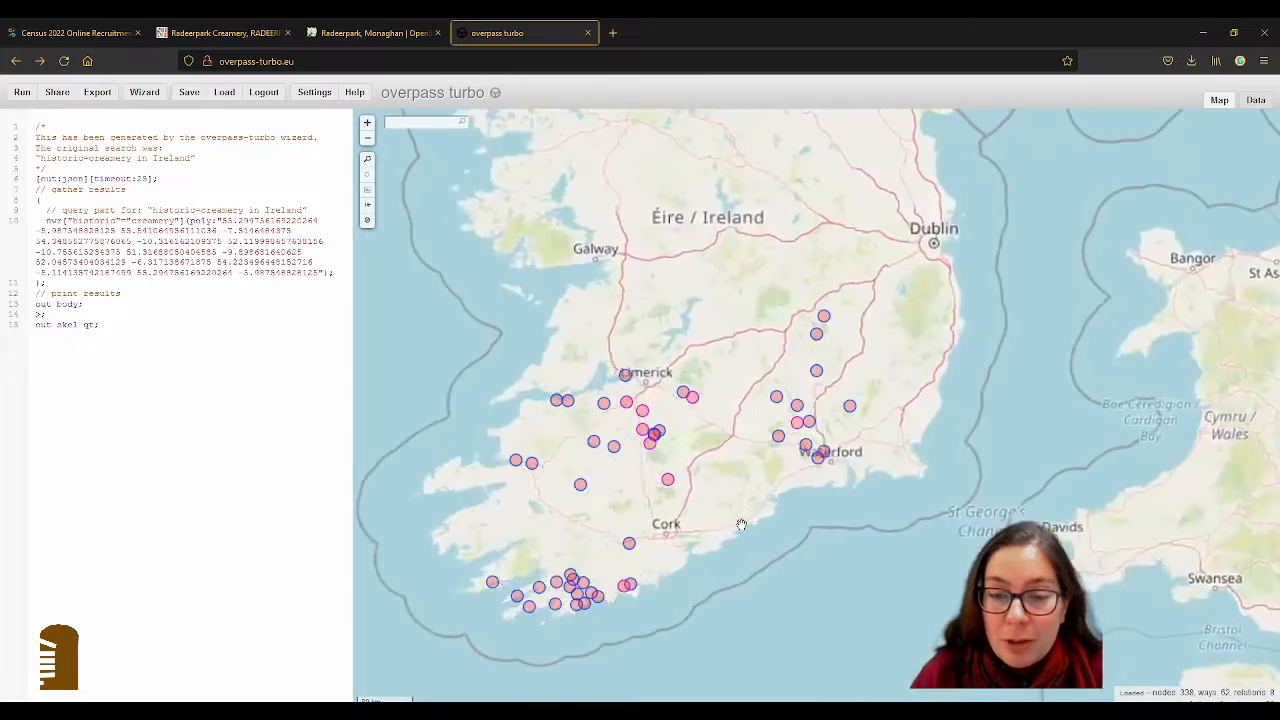
left_click_drag(731, 521, 776, 524)
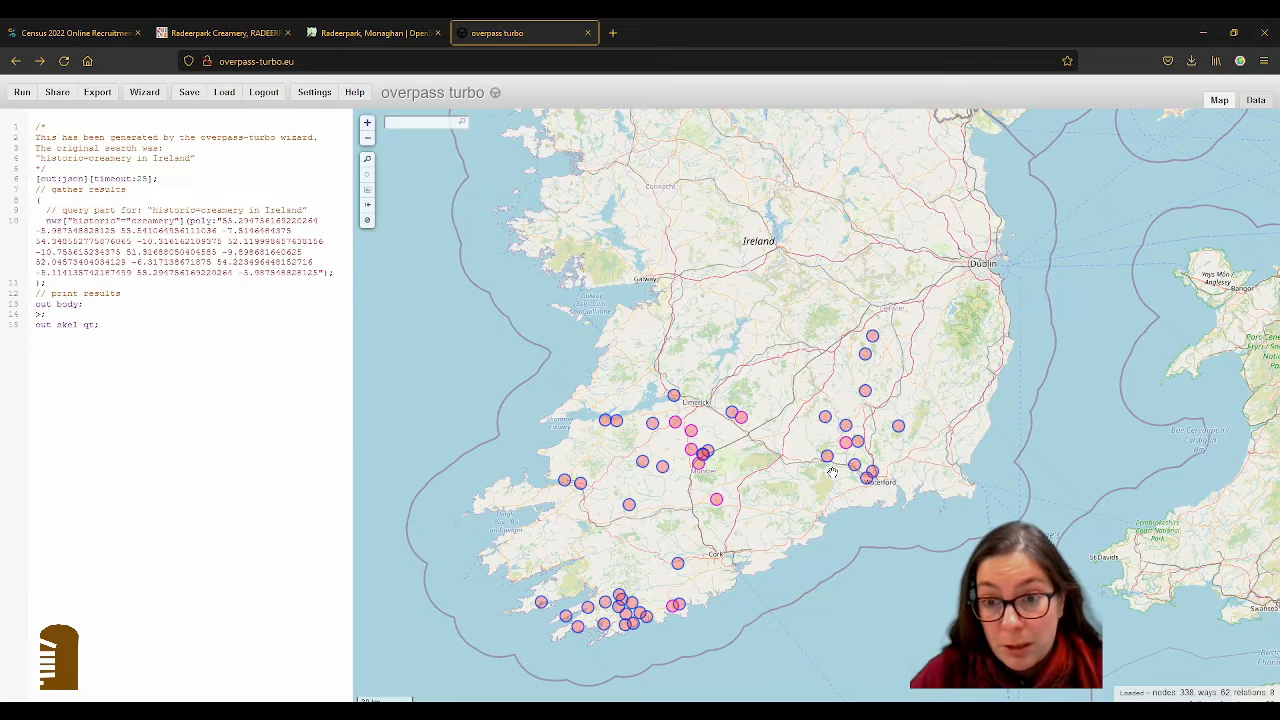
Rerun the historic=creamery query for Ireland and check the tags of Radeerpark Creamery on the map.
left_click(21, 93)
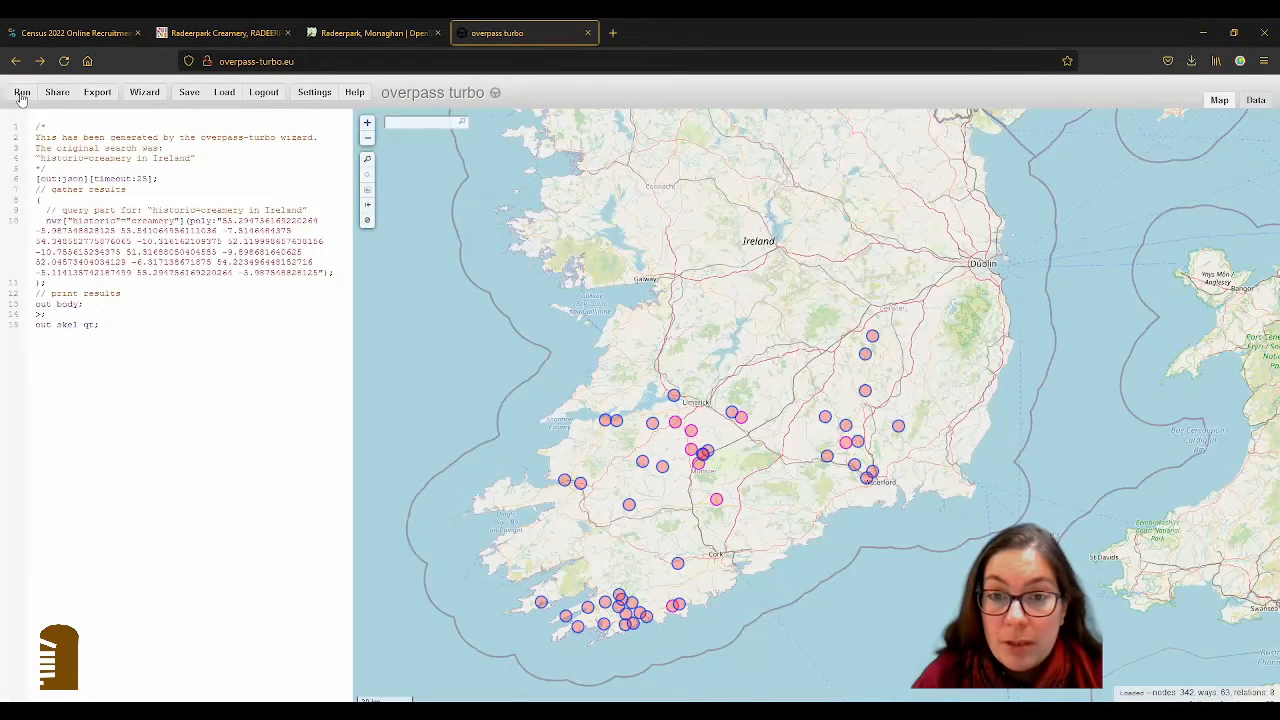
scroll(748, 604, "down", 1)
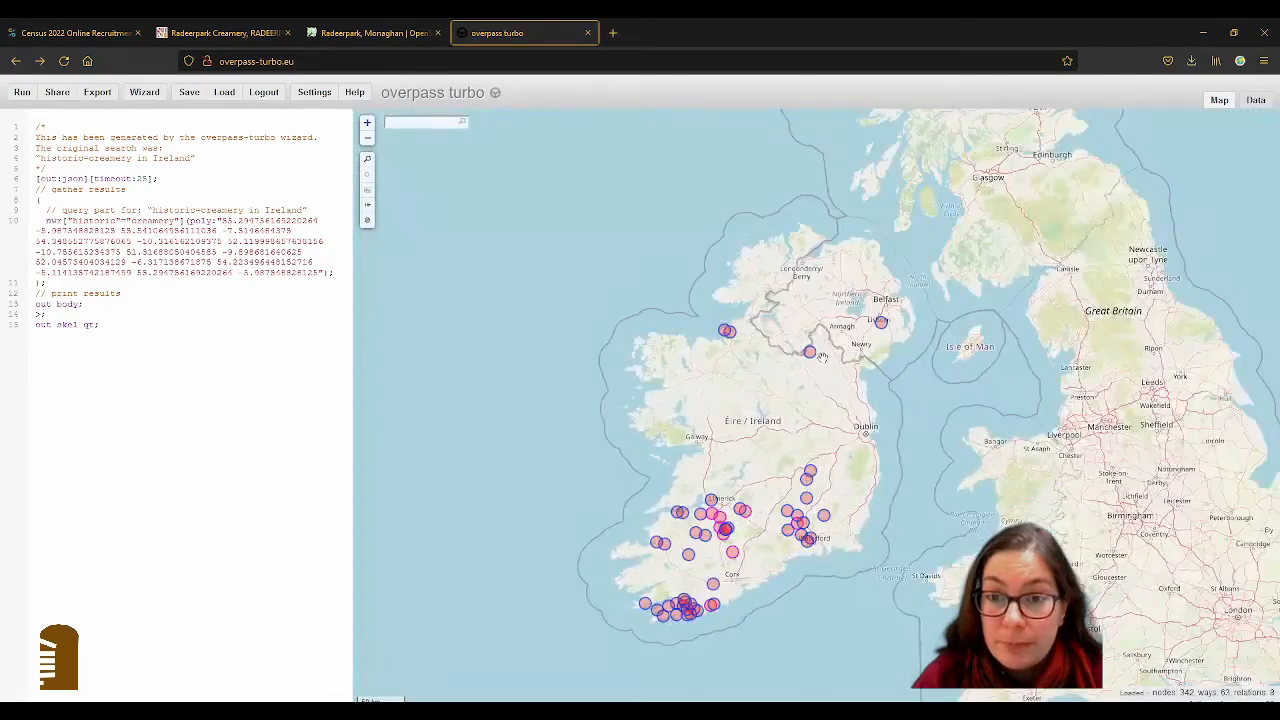
scroll(812, 355, "up", 4)
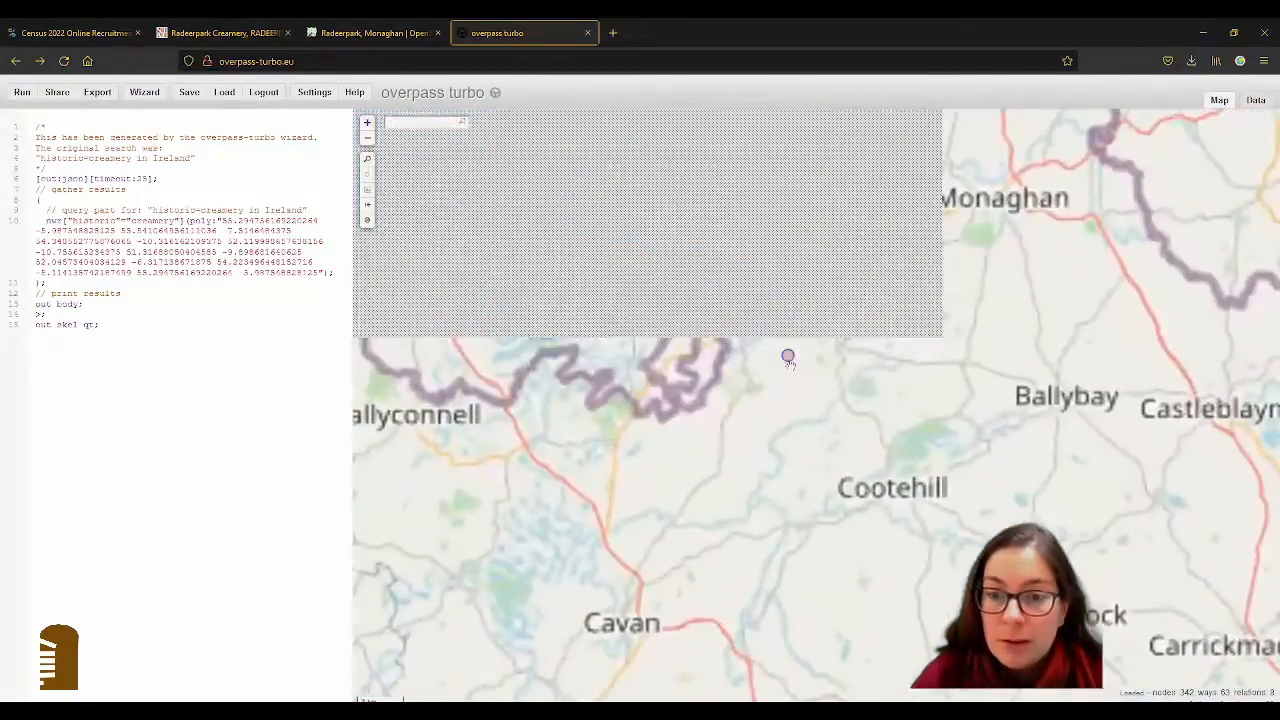
scroll(788, 360, "up", 1)
left_click(788, 360)
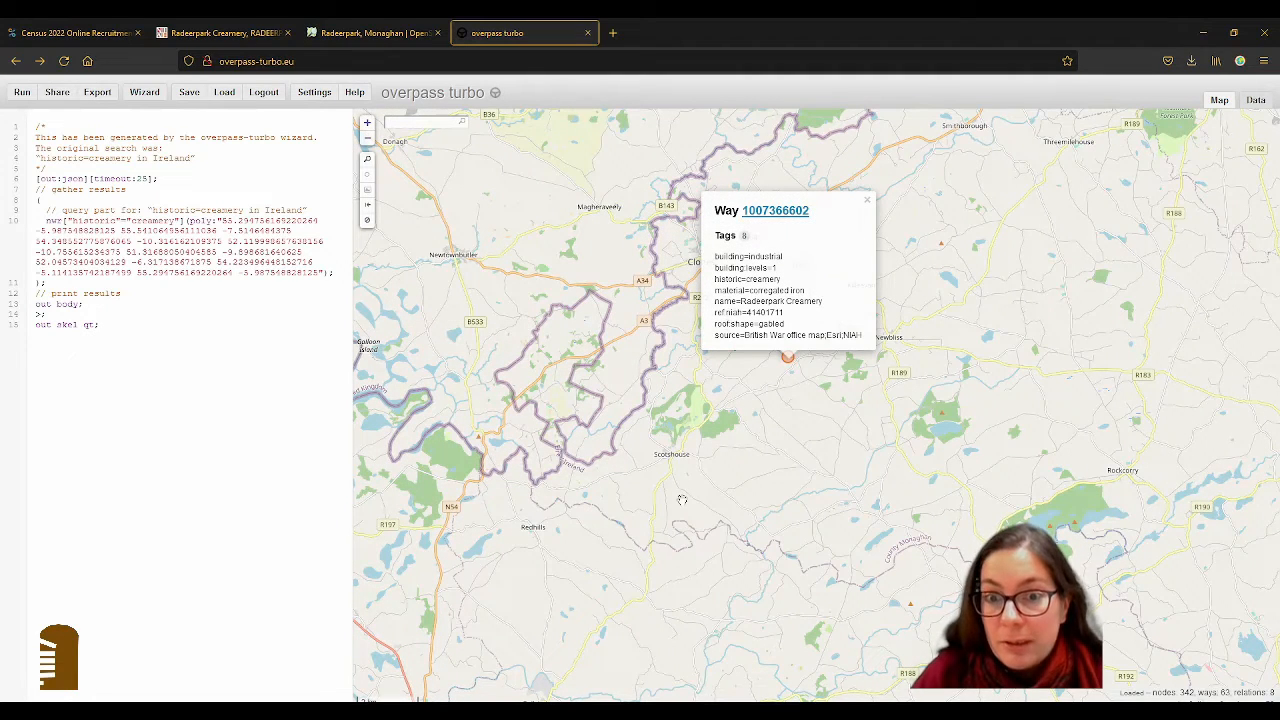
left_click(867, 201)
Examine where the refreshed query results for historic creameries lie across the whole island of Ireland.
scroll(758, 374, "down", 1)
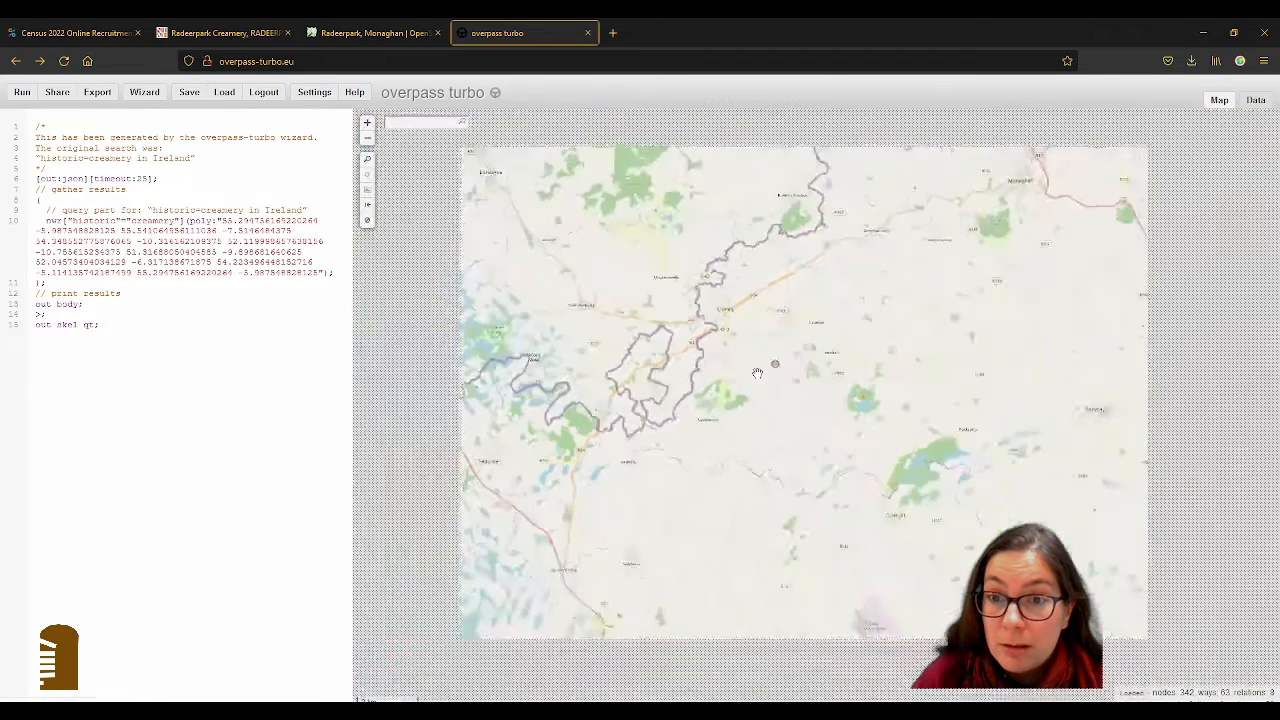
scroll(758, 374, "down", 3)
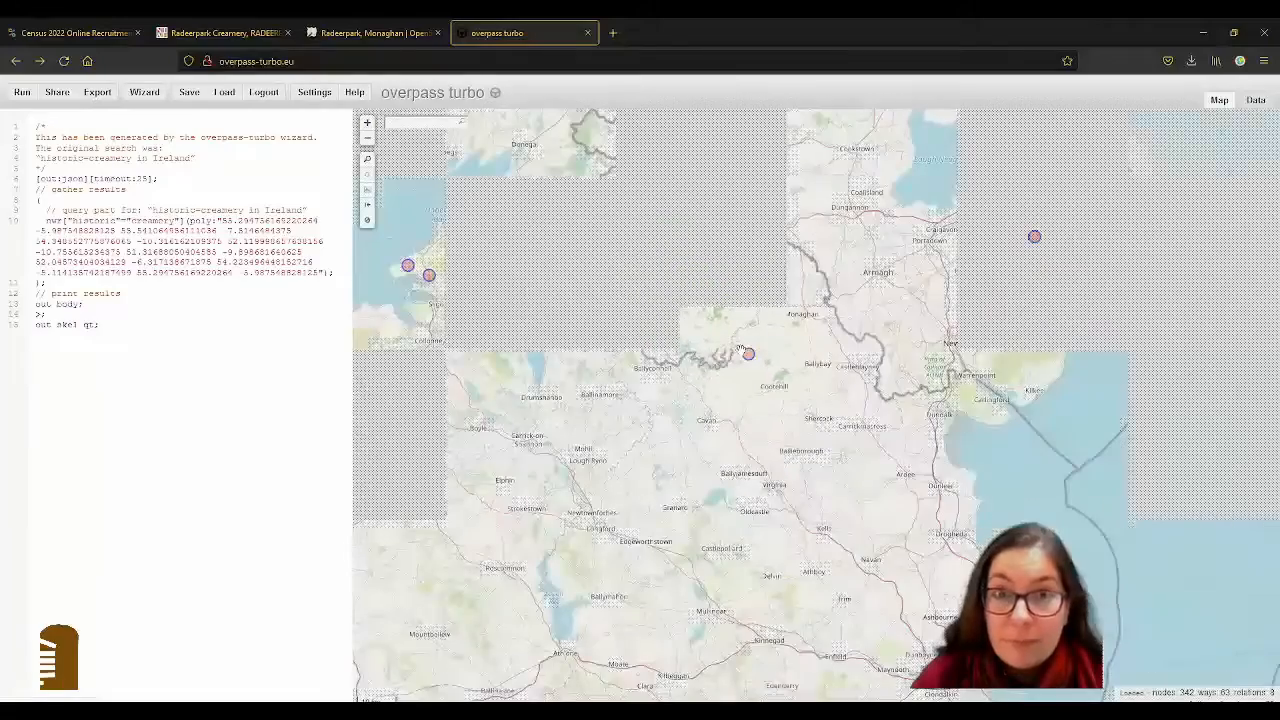
scroll(760, 305, "down", 1)
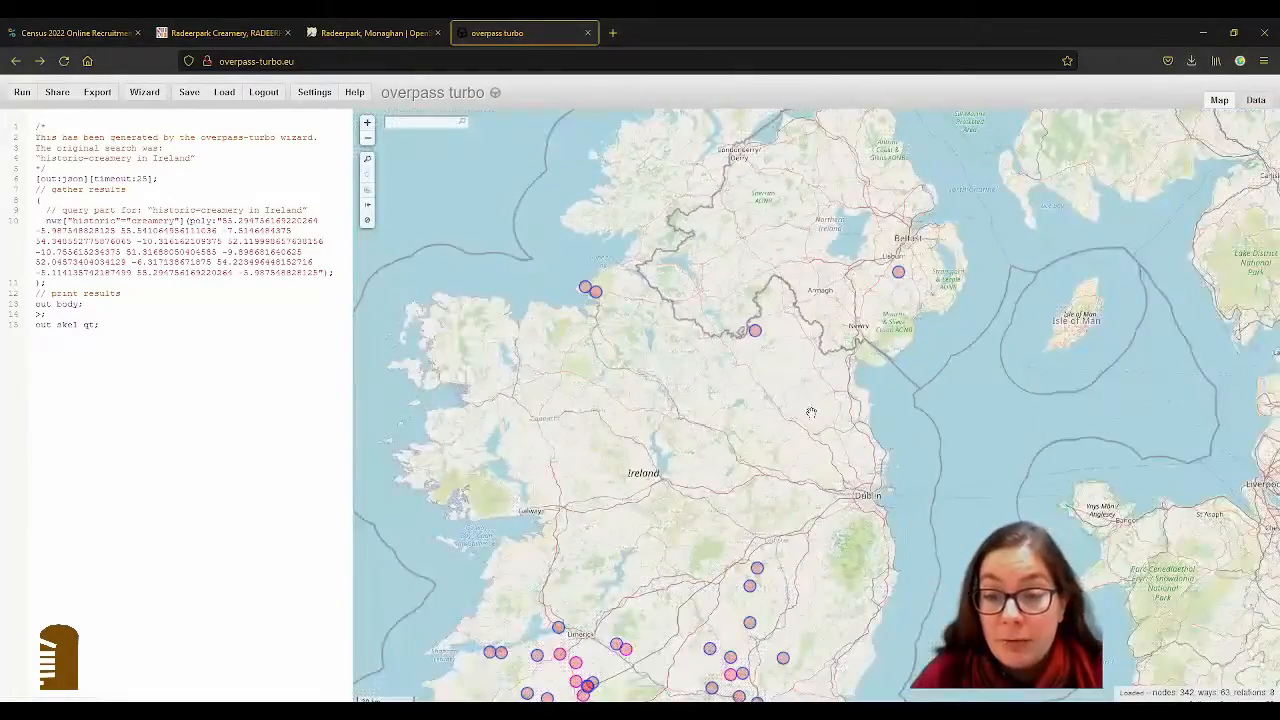
scroll(811, 412, "down", 1)
scroll(800, 402, "down", 1)
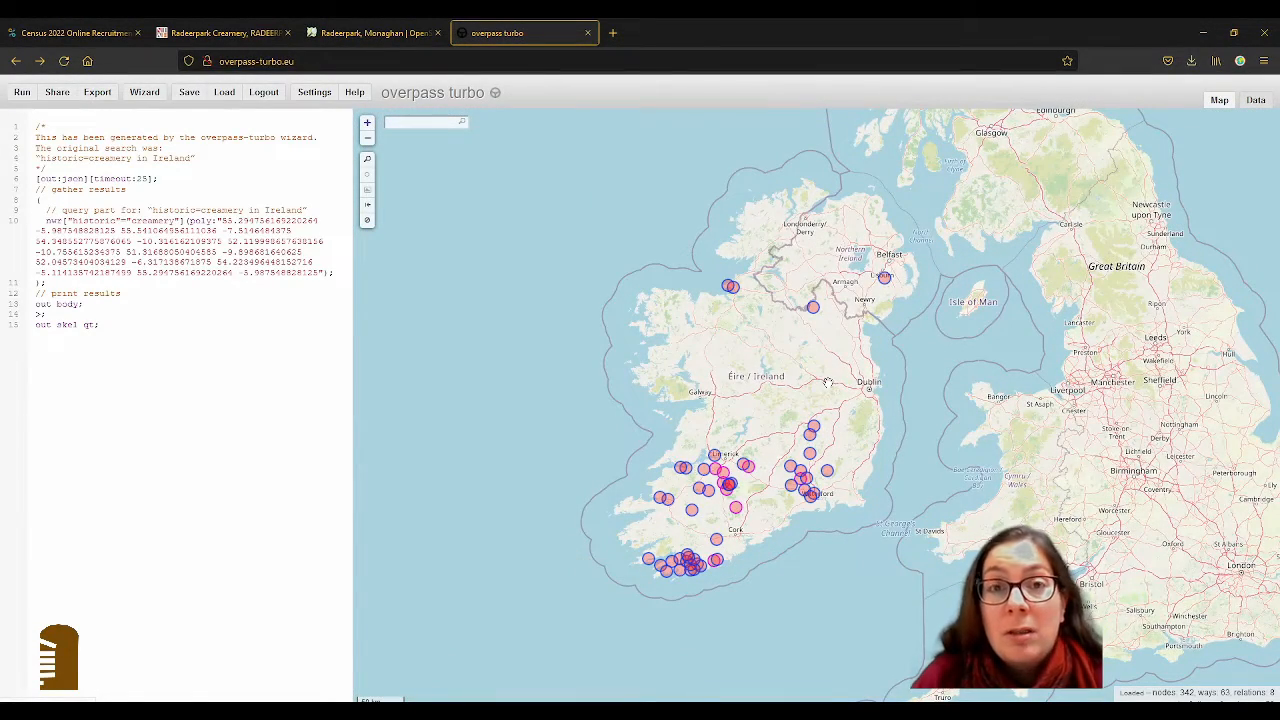
scroll(826, 382, "up", 1)
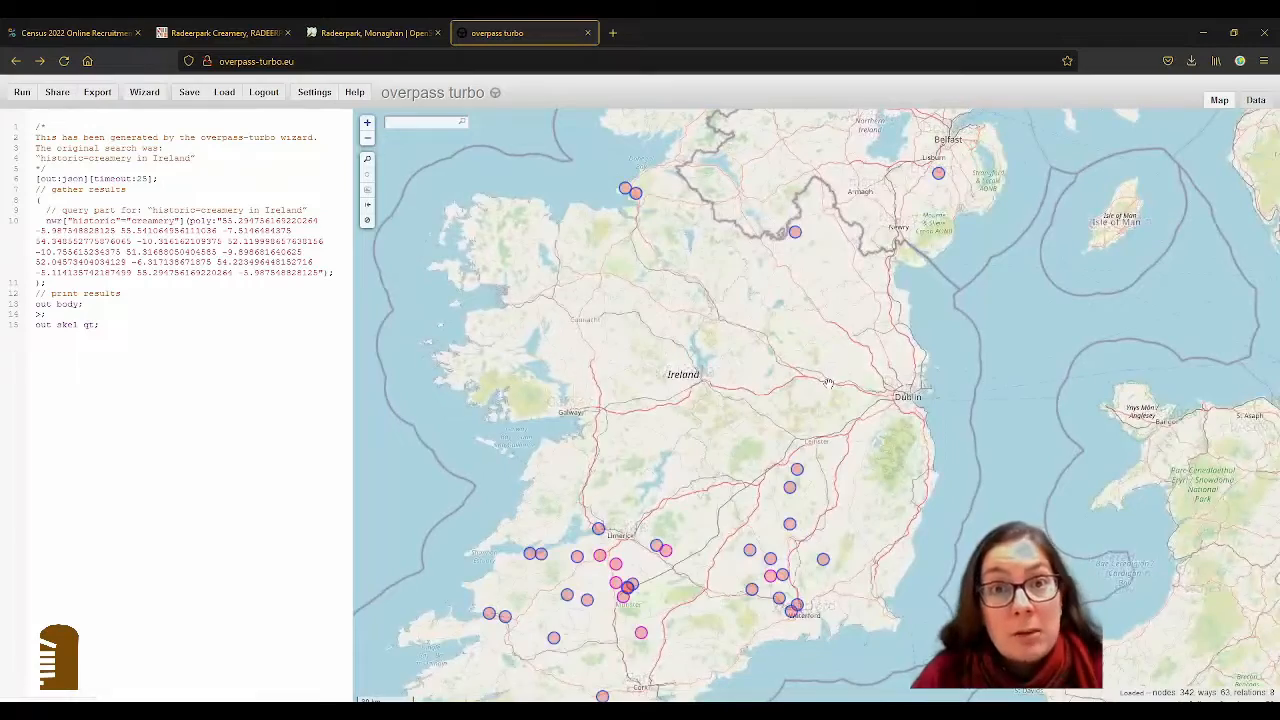
scroll(820, 382, "down", 1)
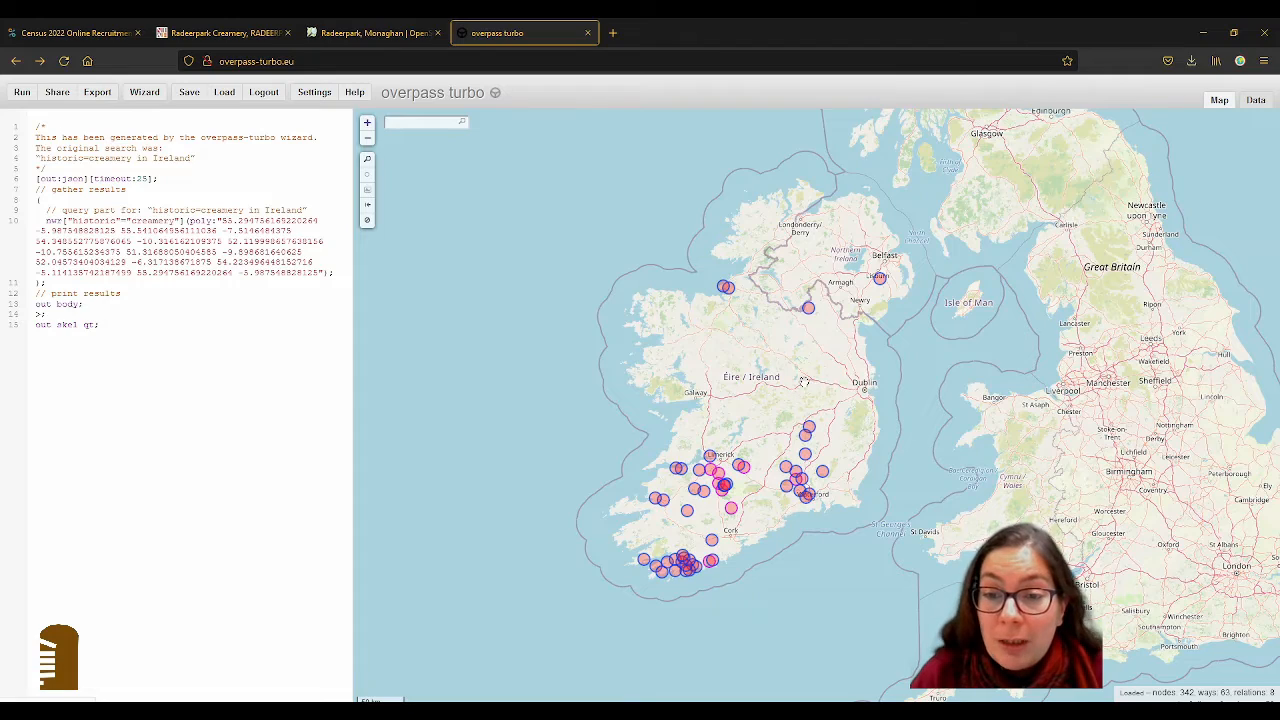
scroll(802, 398, "up", 1)
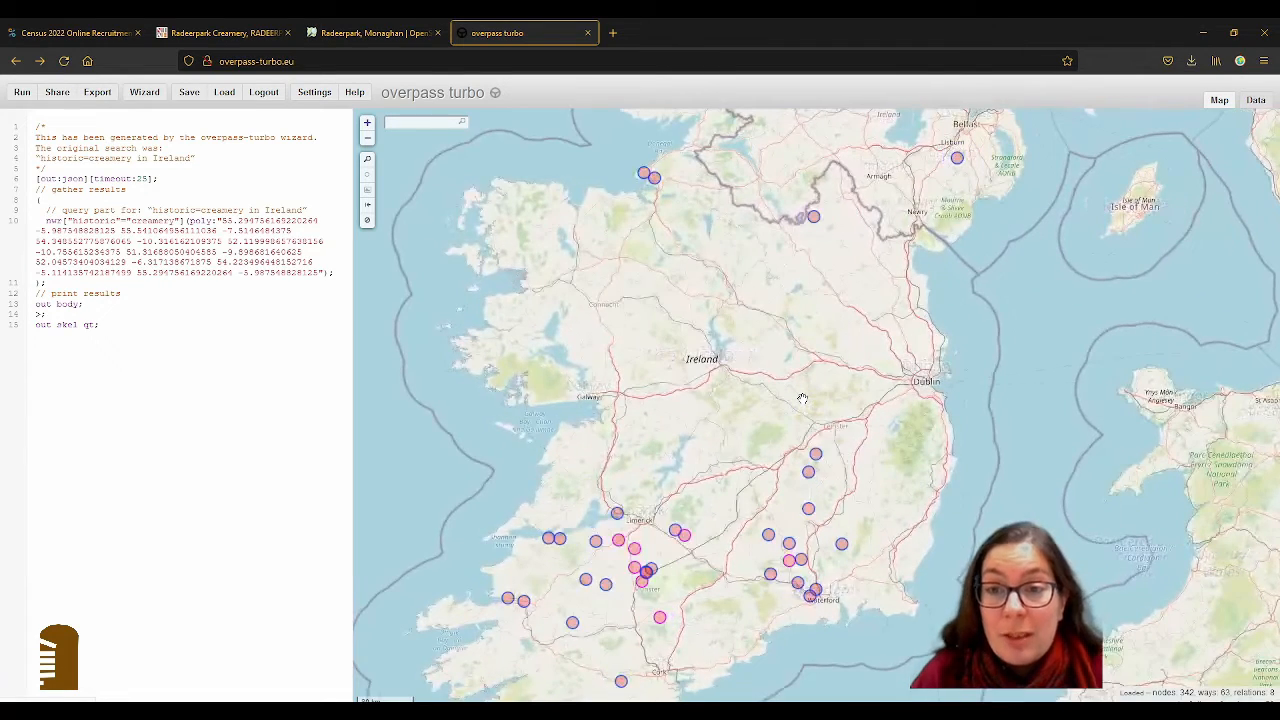